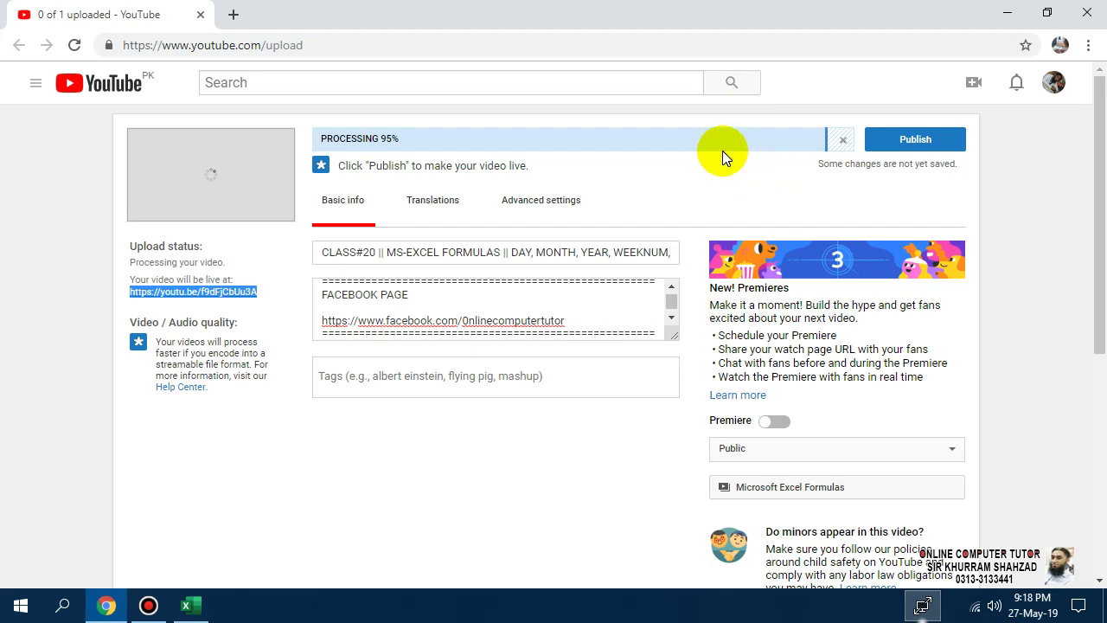
# Switch to the DATE & TIME workbook in Excel and copy the DAY function table (B2:C8) on the DAY sheet
pyautogui.click(193, 605)
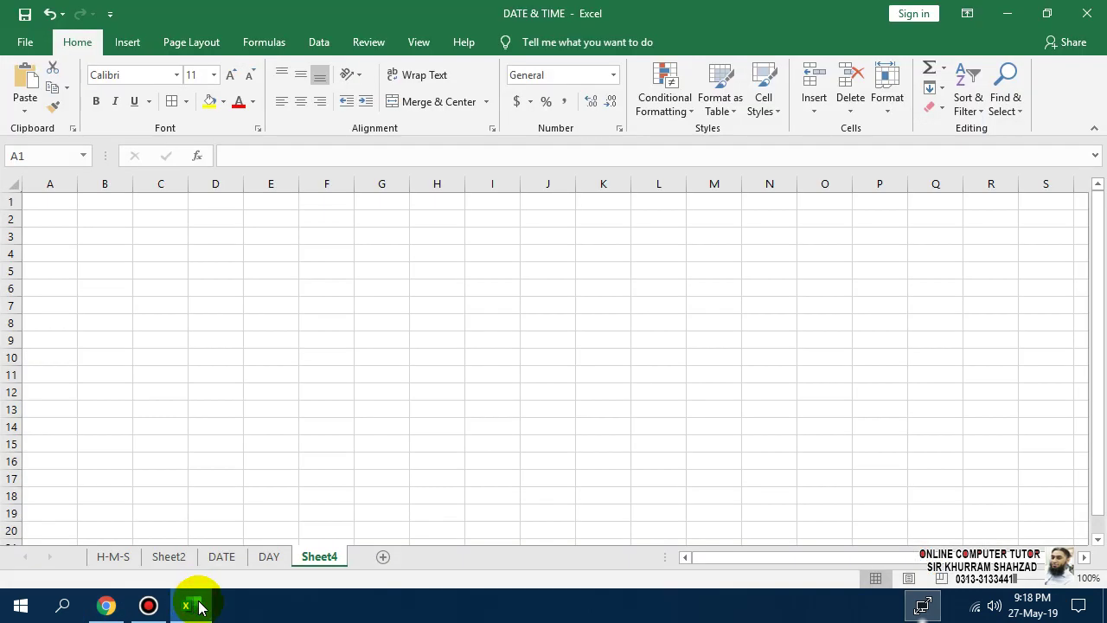
pyautogui.click(268, 554)
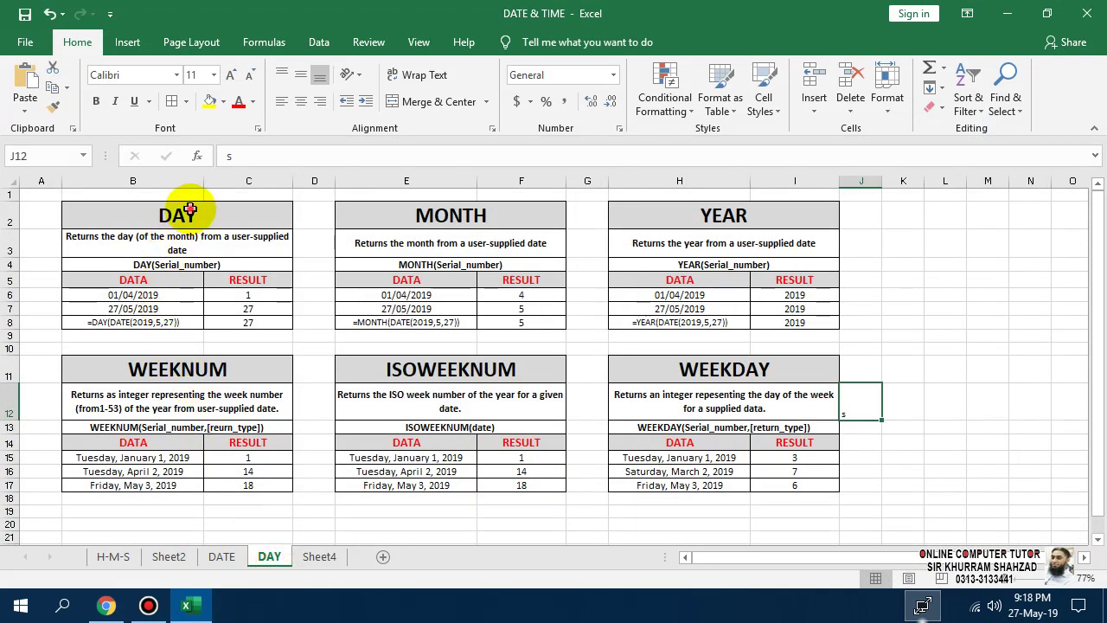
pyautogui.moveTo(189, 208); pyautogui.dragTo(220, 322)
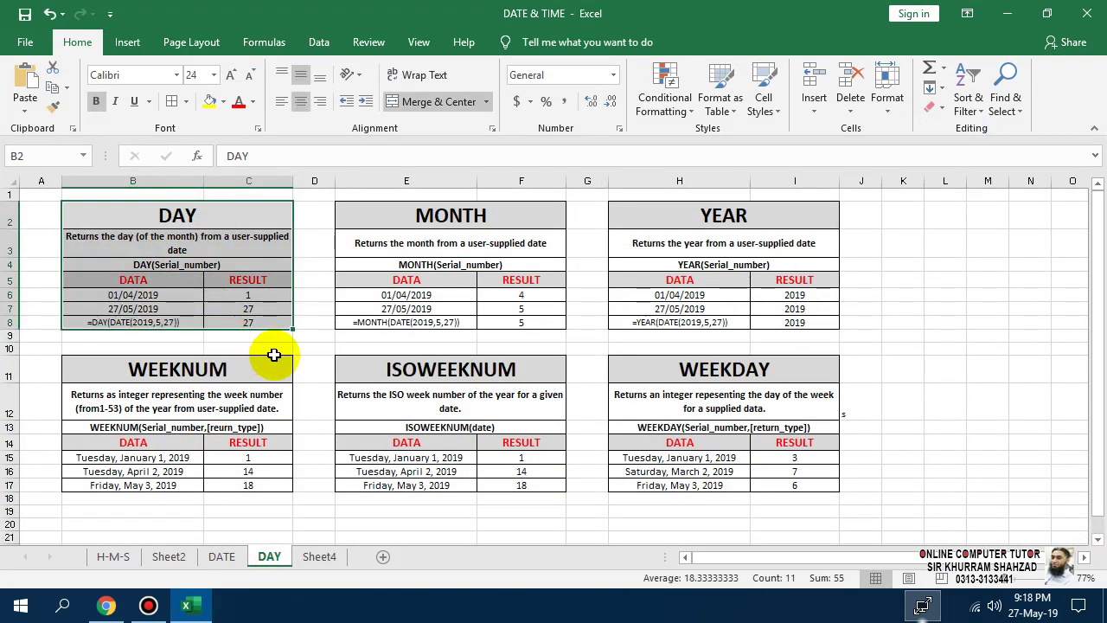
pyautogui.hotkey('ctrl', 'c')
# Paste the copied table into Sheet4 at cell C3, keeping the source column widths
pyautogui.click(319, 557)
pyautogui.click(160, 238)
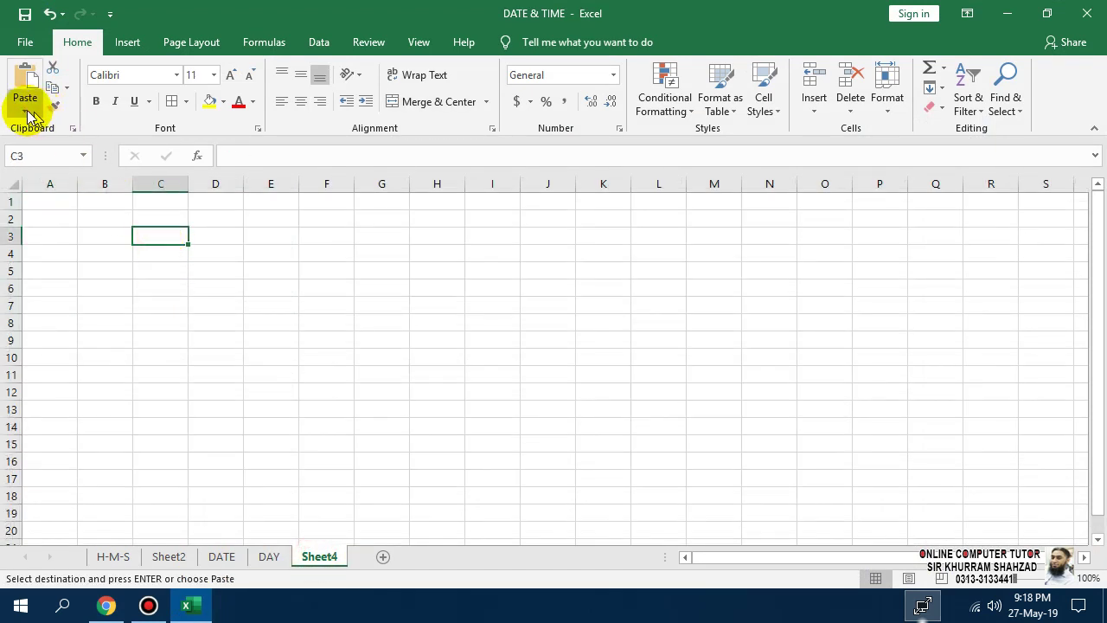
pyautogui.click(28, 116)
pyautogui.click(46, 176)
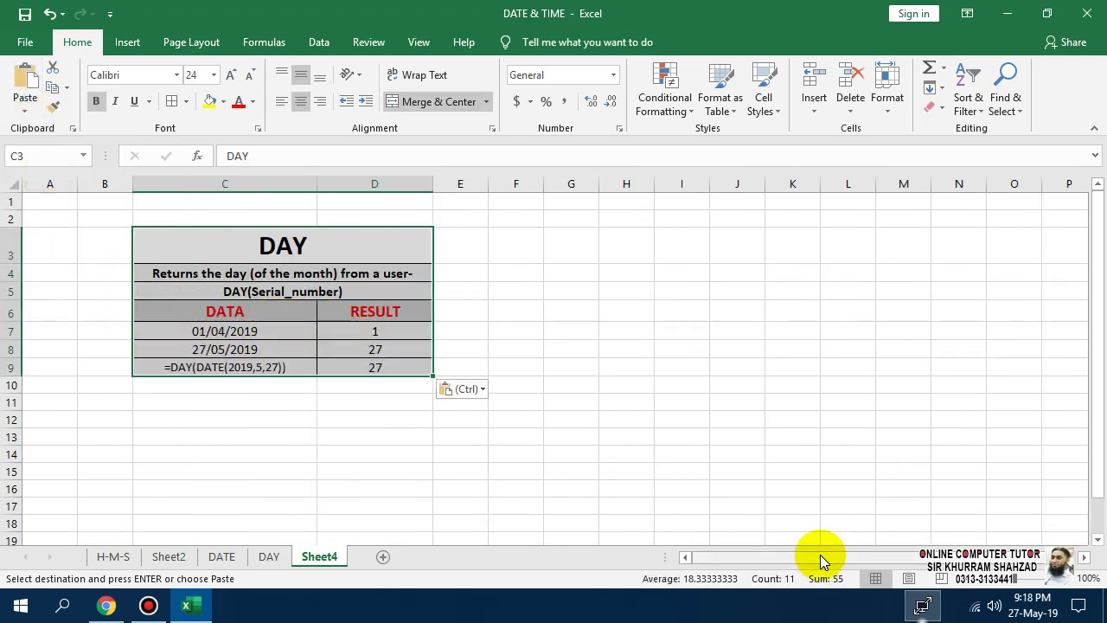
# Change the pasted table's title in C3 to EDATE
pyautogui.moveTo(1016, 577); pyautogui.dragTo(1033, 593)
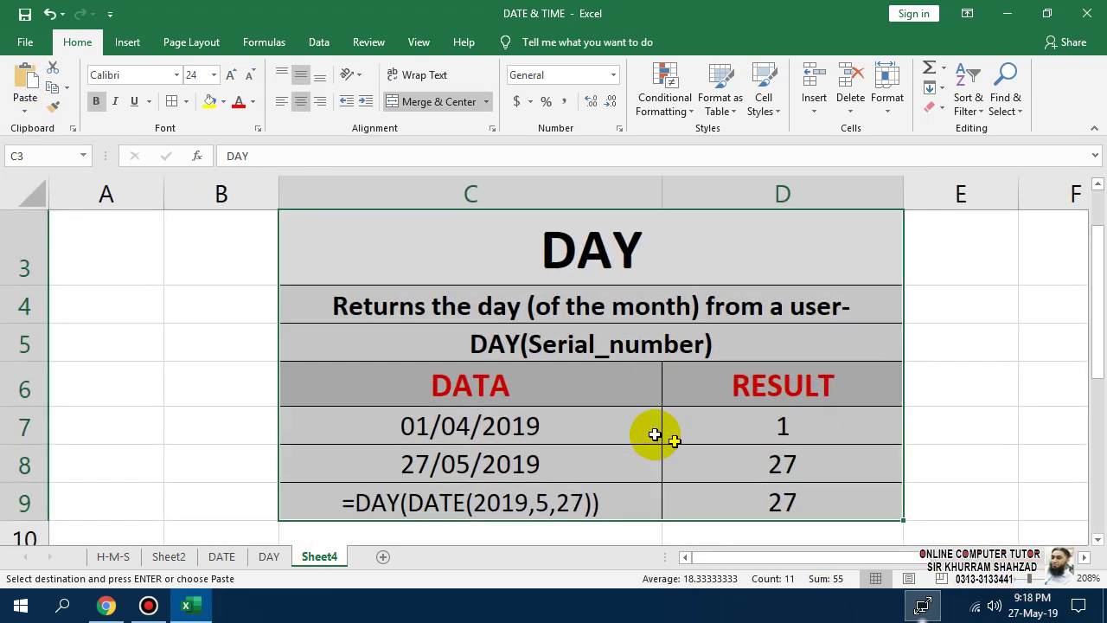
pyautogui.click(667, 240)
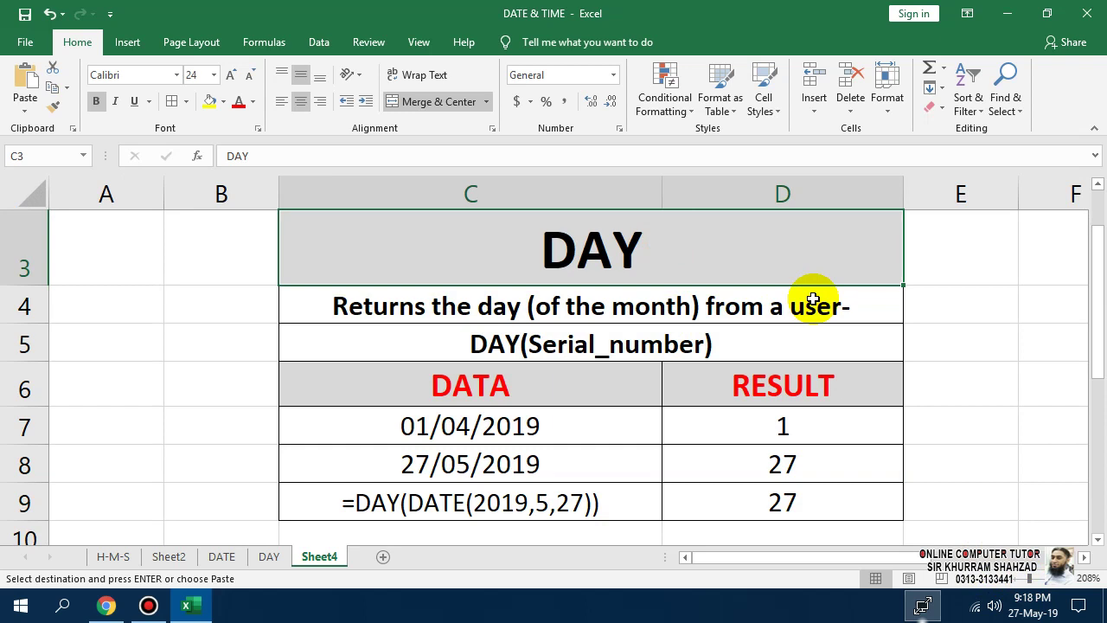
pyautogui.write('EDATE')
pyautogui.press('Return')
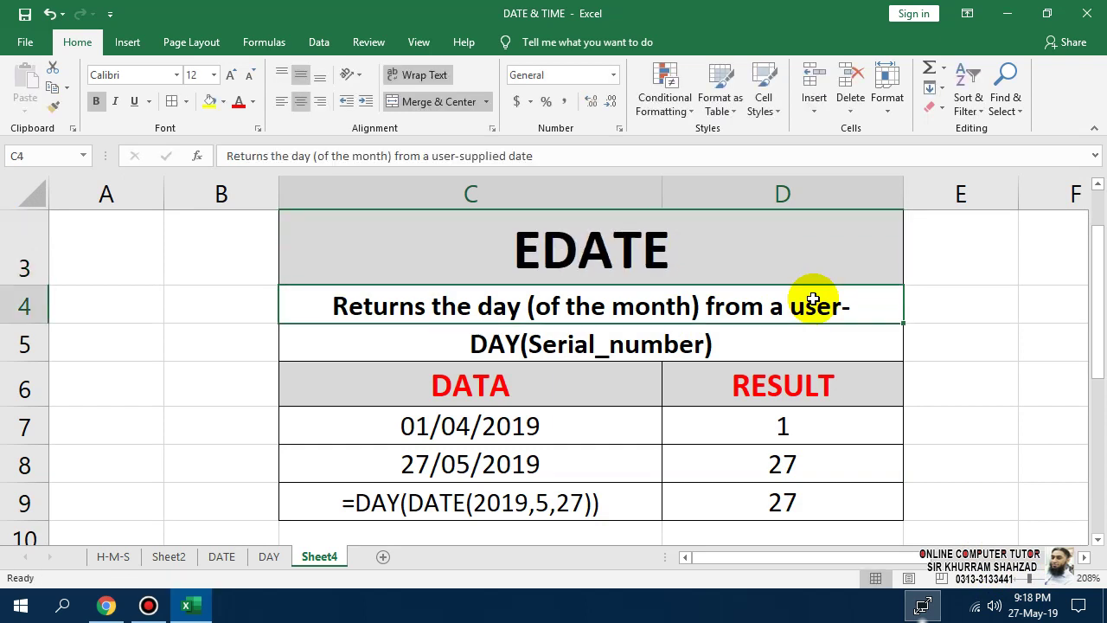
# Delete the old description text in C4 after the word "Returns"
pyautogui.press('F2')
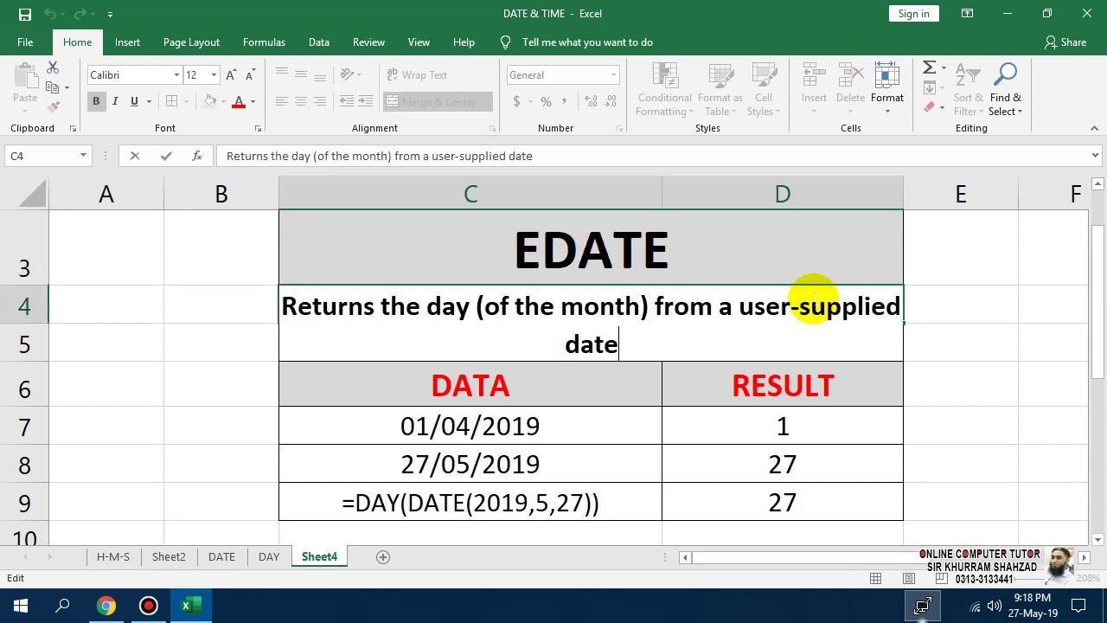
pyautogui.press('BackSpace')
pyautogui.press('BackSpace')
pyautogui.press('BackSpace')
pyautogui.press('BackSpace')
pyautogui.press('BackSpace')
pyautogui.press('BackSpace')
pyautogui.press('BackSpace')
pyautogui.press('BackSpace')
pyautogui.press('BackSpace')
pyautogui.press('BackSpace')
pyautogui.press('BackSpace')
pyautogui.press('BackSpace')
pyautogui.press('BackSpace')
pyautogui.press('BackSpace')
pyautogui.press('BackSpace')
pyautogui.press('BackSpace')
pyautogui.press('BackSpace')
pyautogui.press('BackSpace')
pyautogui.press('BackSpace')
pyautogui.press('BackSpace')
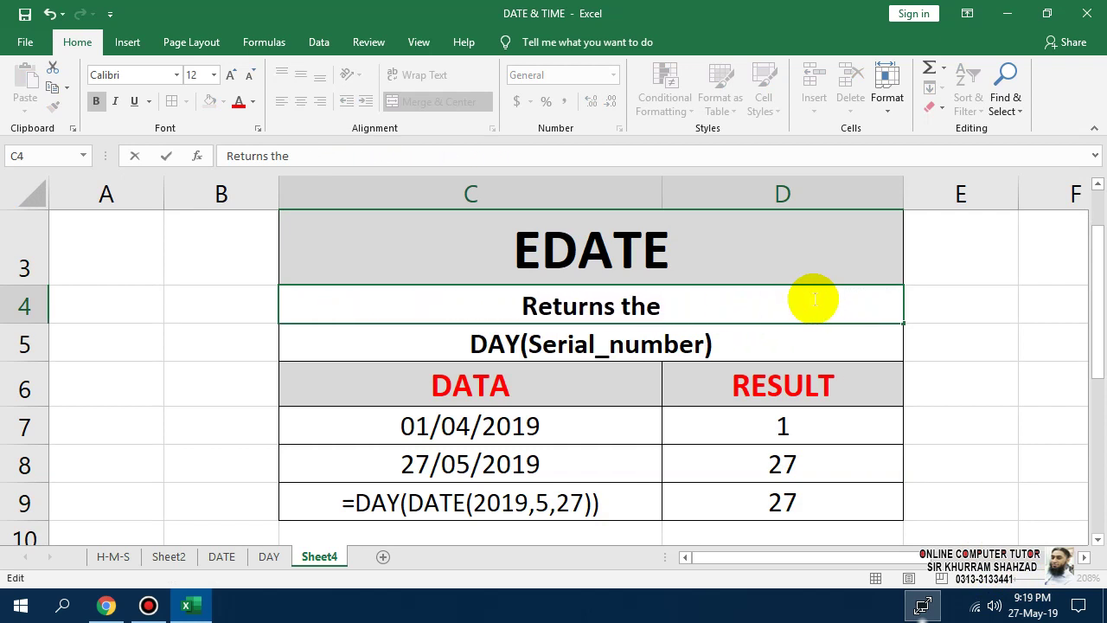
pyautogui.press('BackSpace')
pyautogui.press('BackSpace')
pyautogui.press('BackSpace')
pyautogui.press('BackSpace')
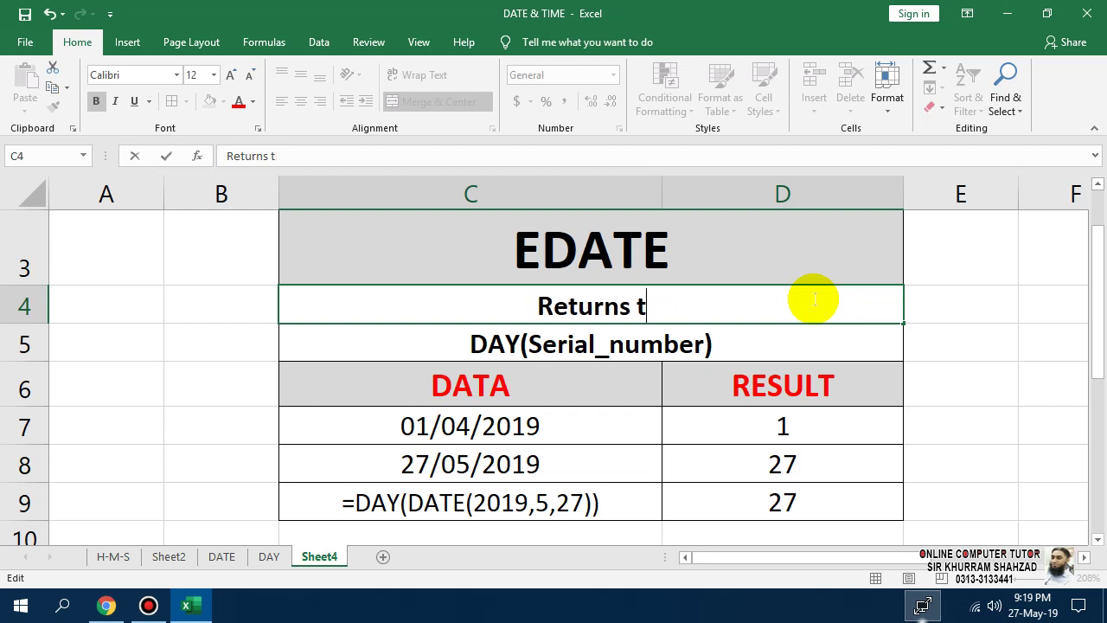
# Complete the C4 description as "Returns a date that is the specified number of months before or after an initial supplied start date."
pyautogui.write('adate')
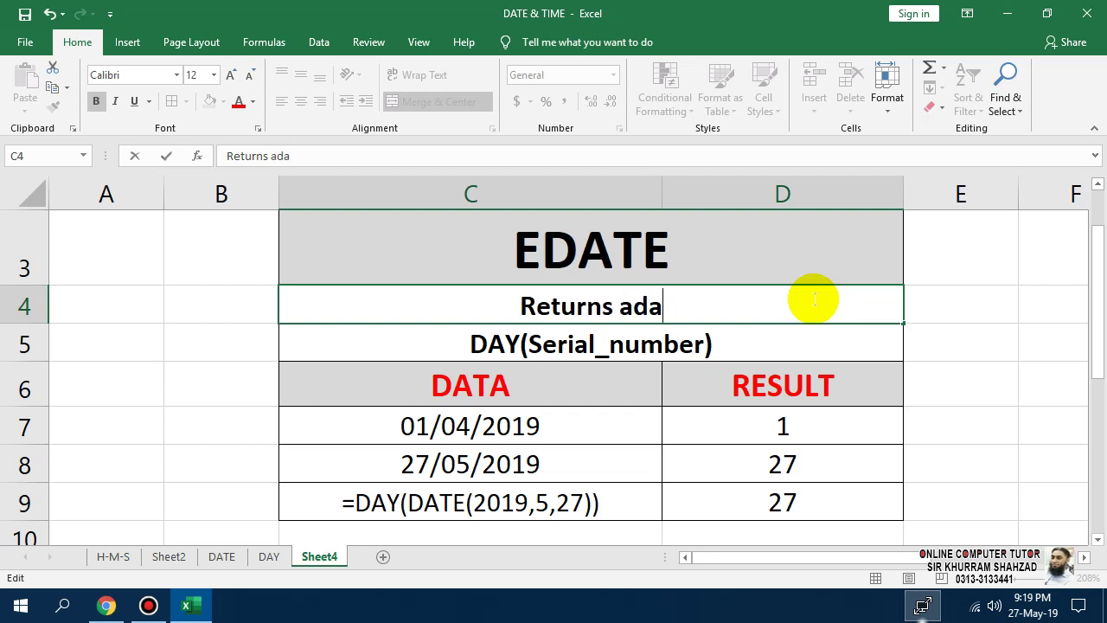
pyautogui.press('BackSpace')
pyautogui.press('BackSpace')
pyautogui.press('BackSpace')
pyautogui.press('BackSpace')
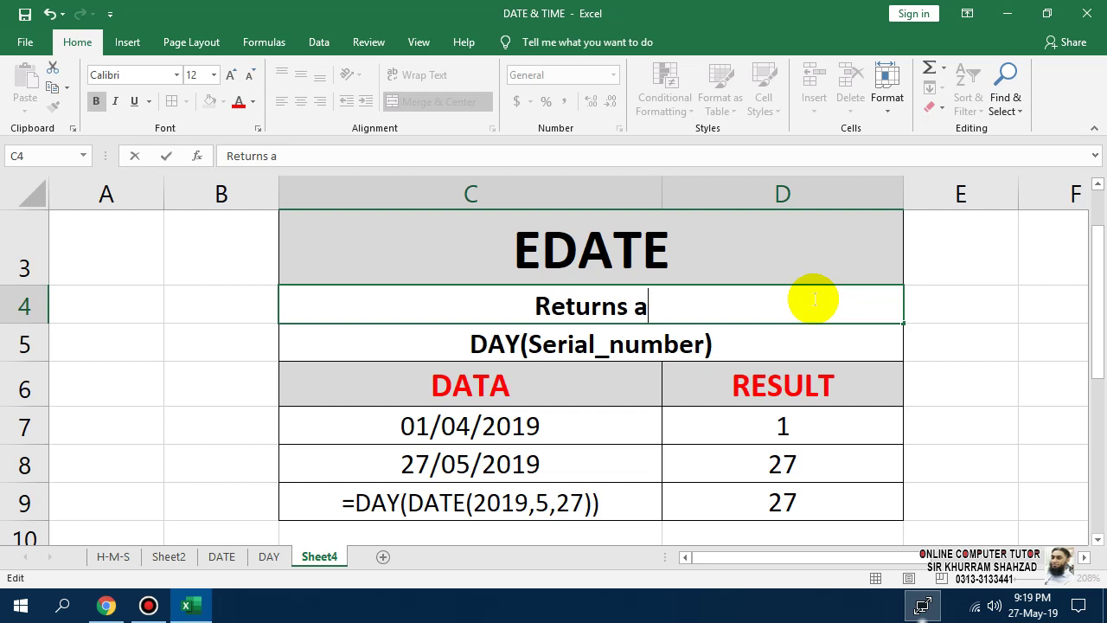
pyautogui.write('date')
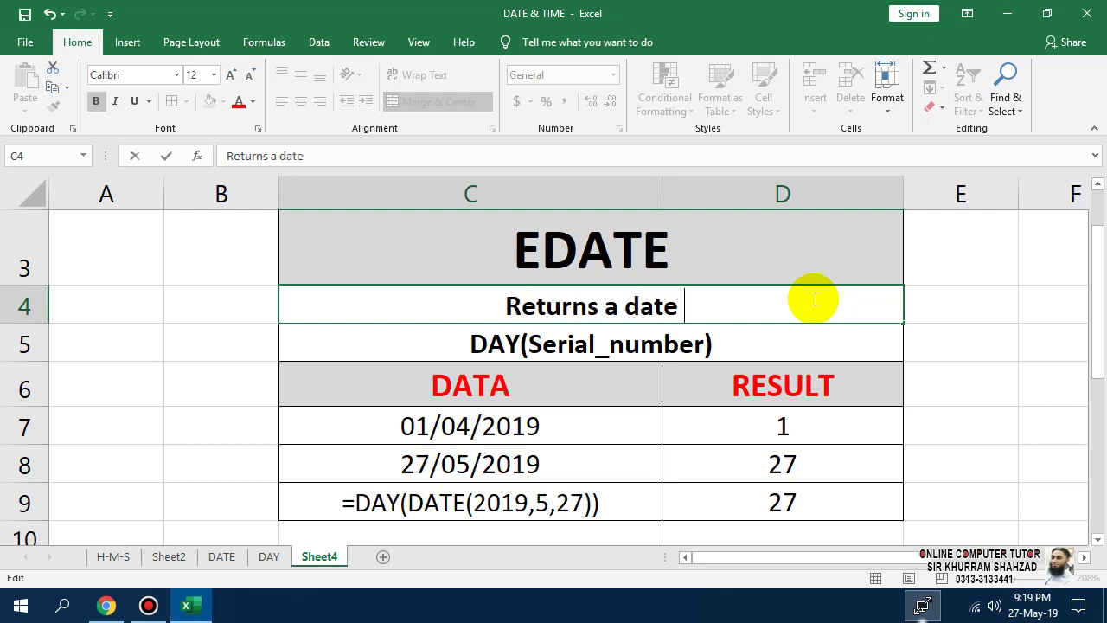
pyautogui.write(' that is th')
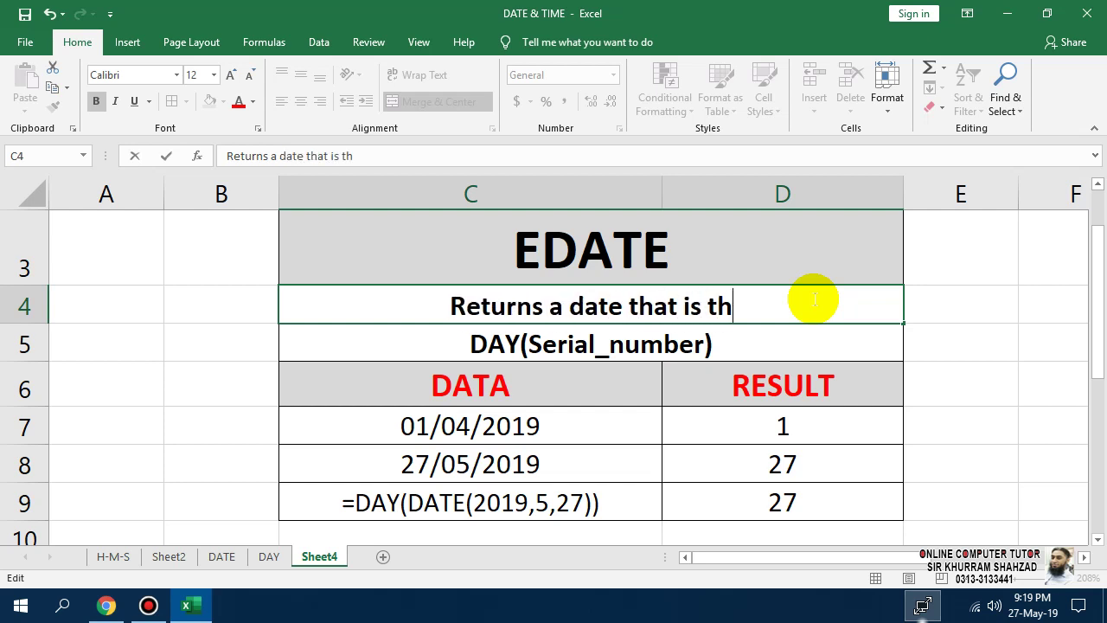
pyautogui.write('e specif')
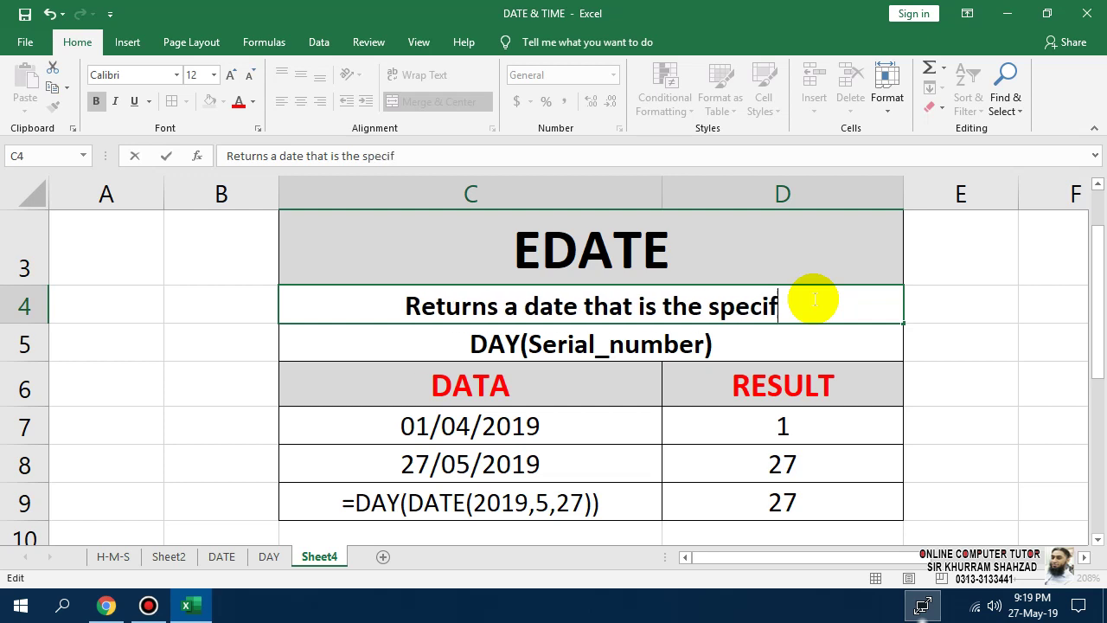
pyautogui.write('ied nu')
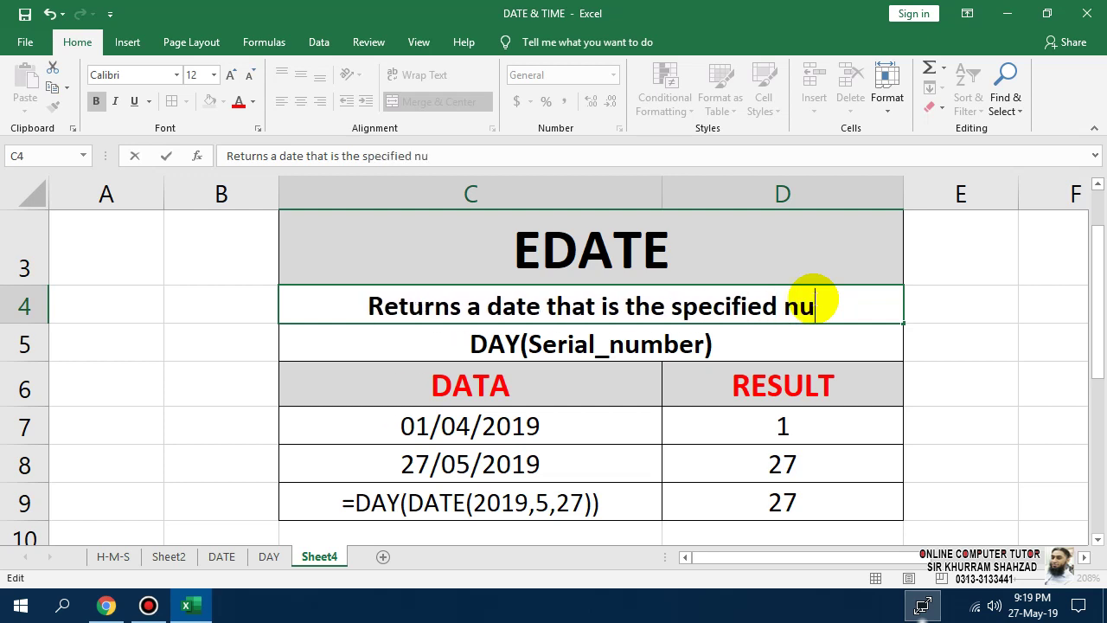
pyautogui.write('mber of month')
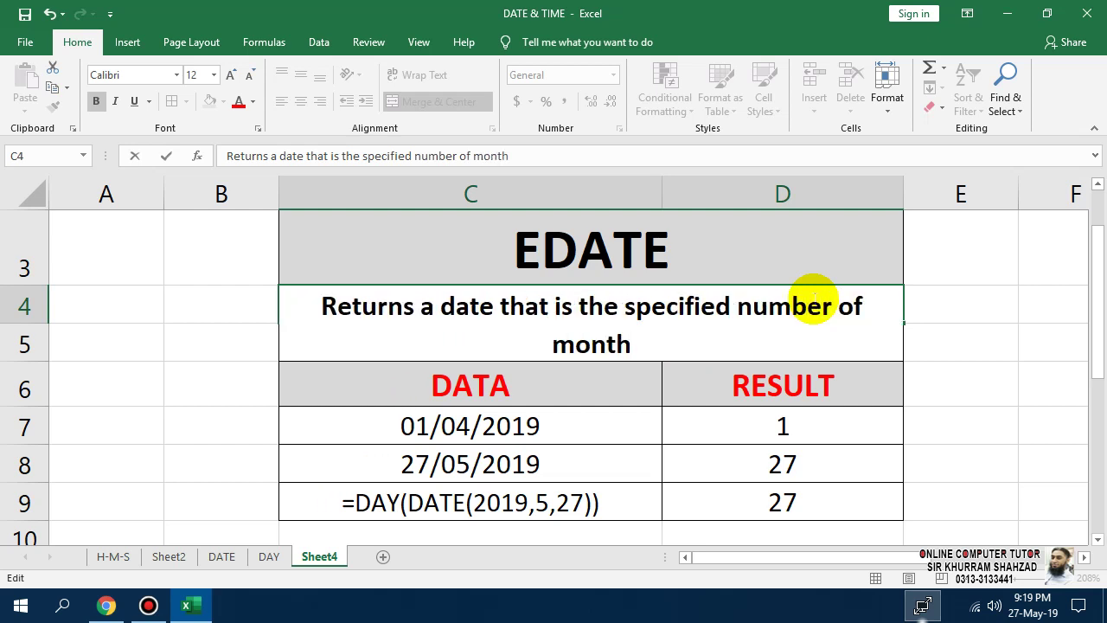
pyautogui.write('s before')
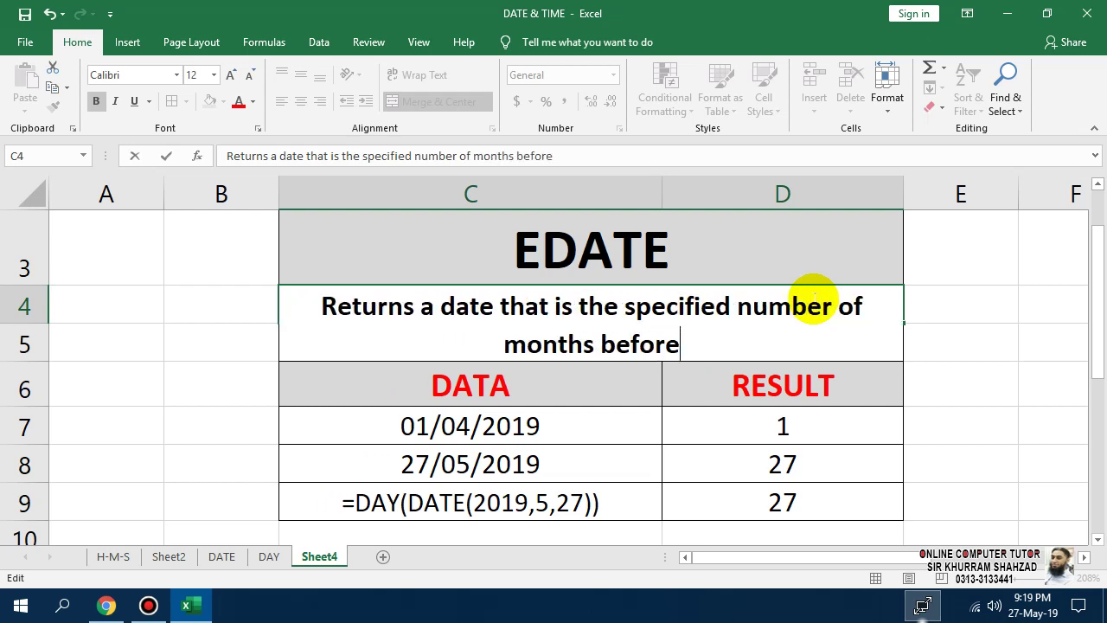
pyautogui.write(' or af')
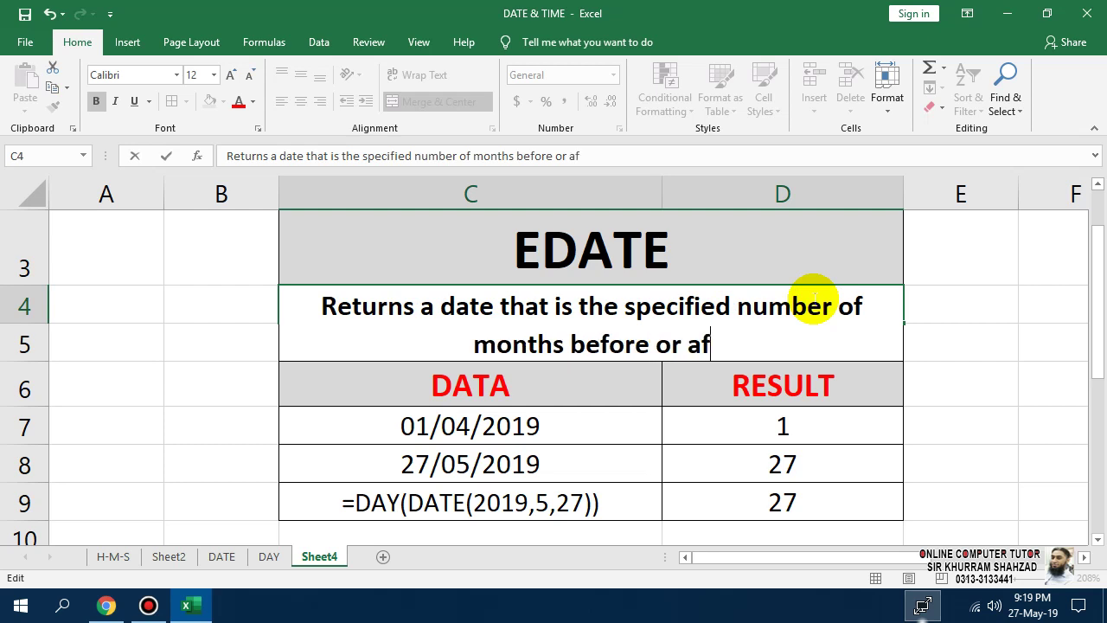
pyautogui.write('ter an ')
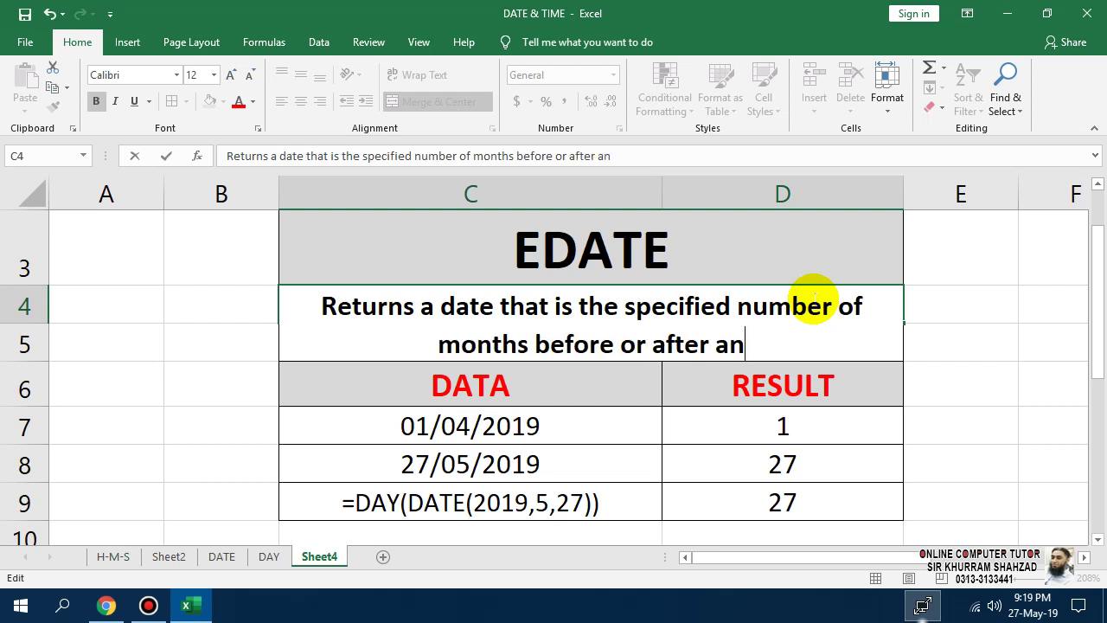
pyautogui.write('initia')
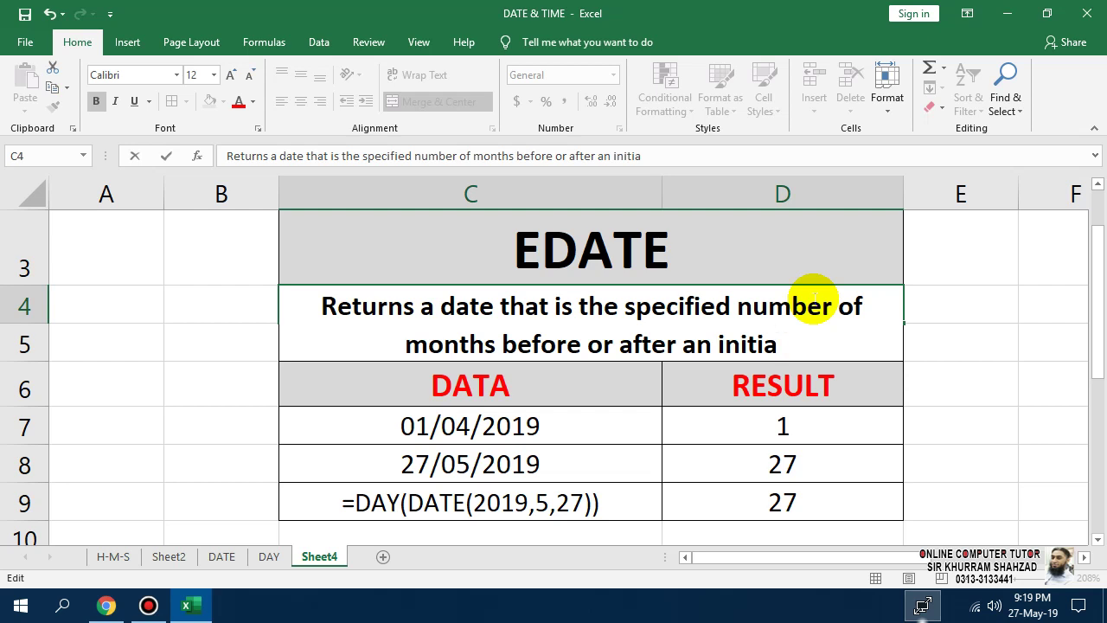
pyautogui.write('l sup')
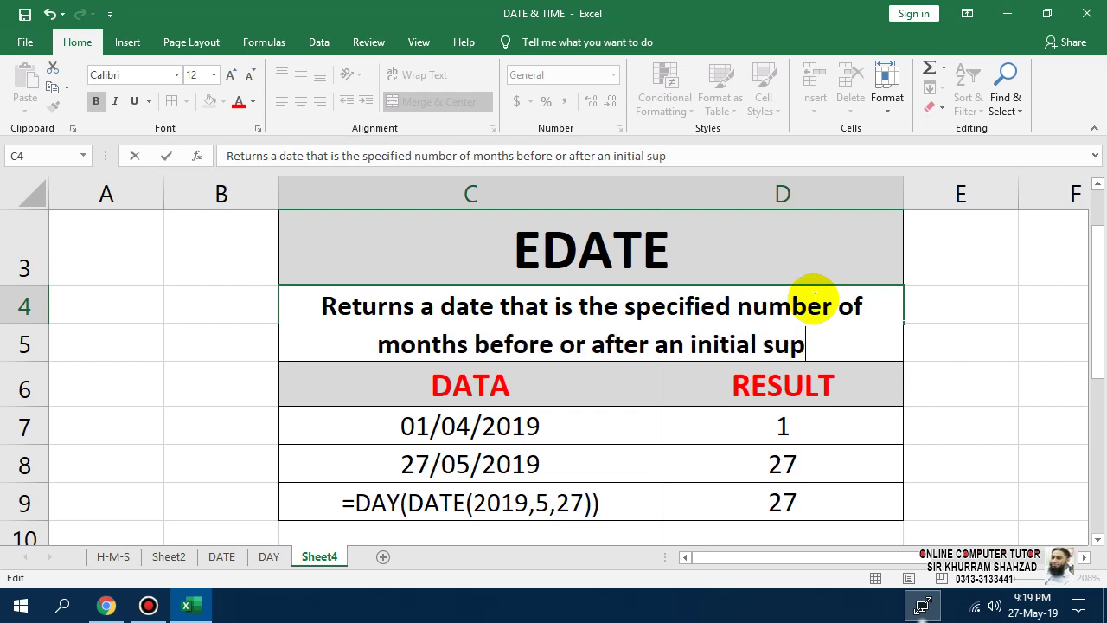
pyautogui.write('plied s')
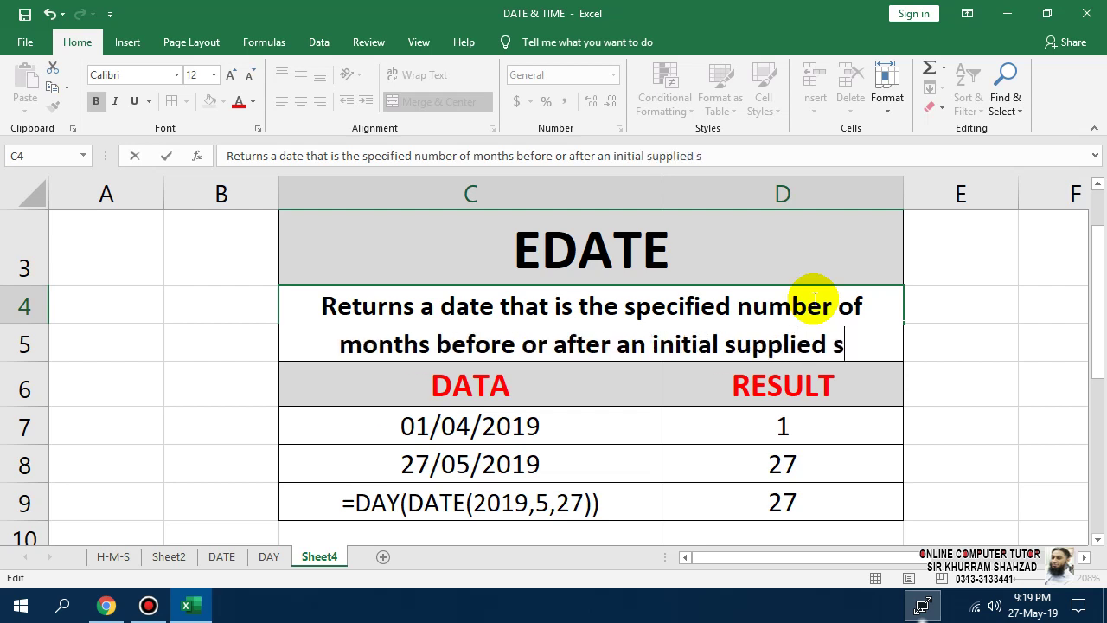
pyautogui.write('tart date')
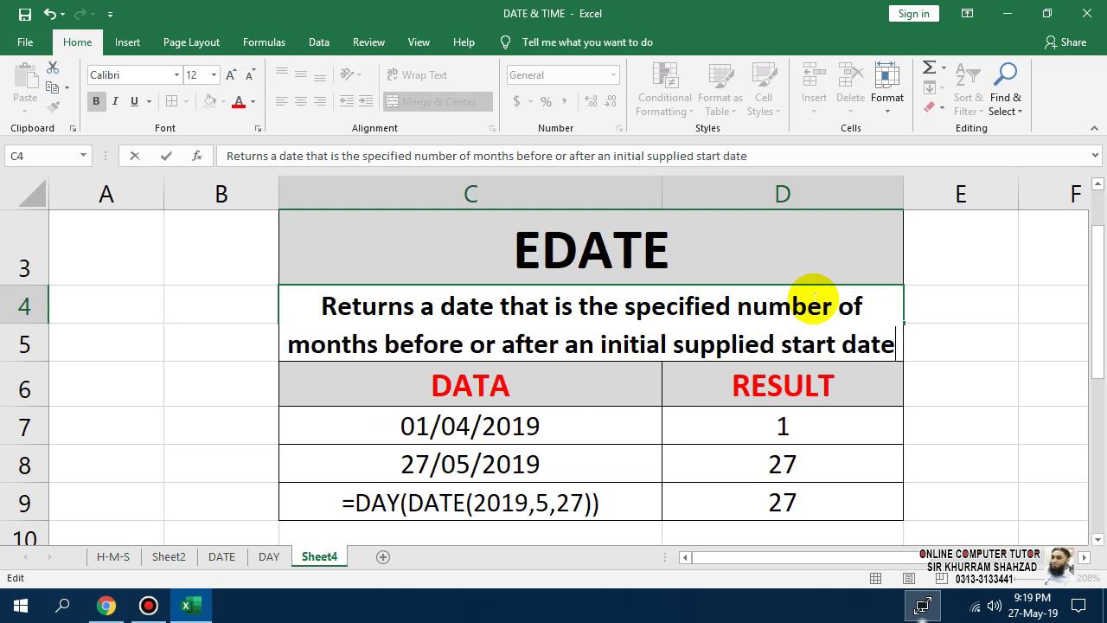
pyautogui.write('.')
pyautogui.press('Return')
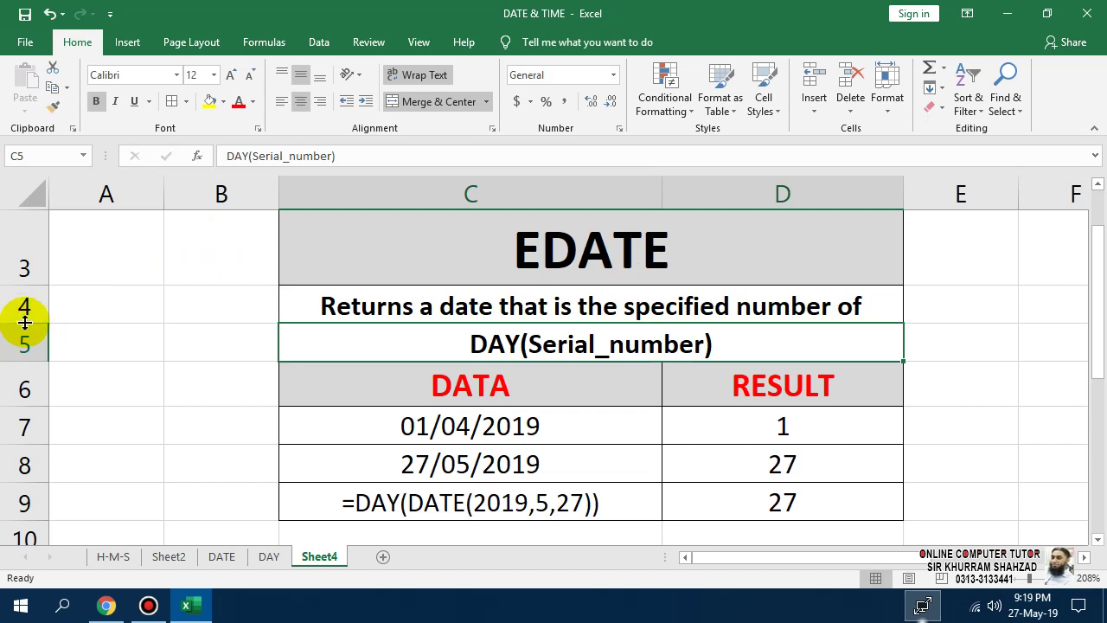
# Make row 4 taller and reduce the description's font size to 11 so the whole text fits
pyautogui.moveTo(25, 323); pyautogui.dragTo(29, 382)
pyautogui.click(579, 352)
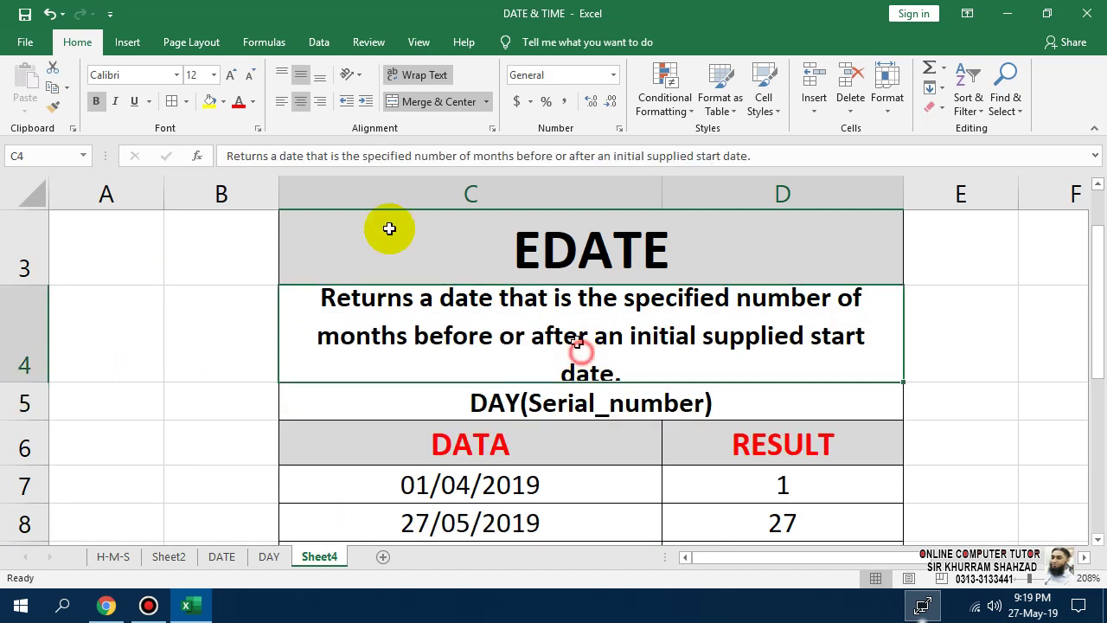
pyautogui.click(250, 76)
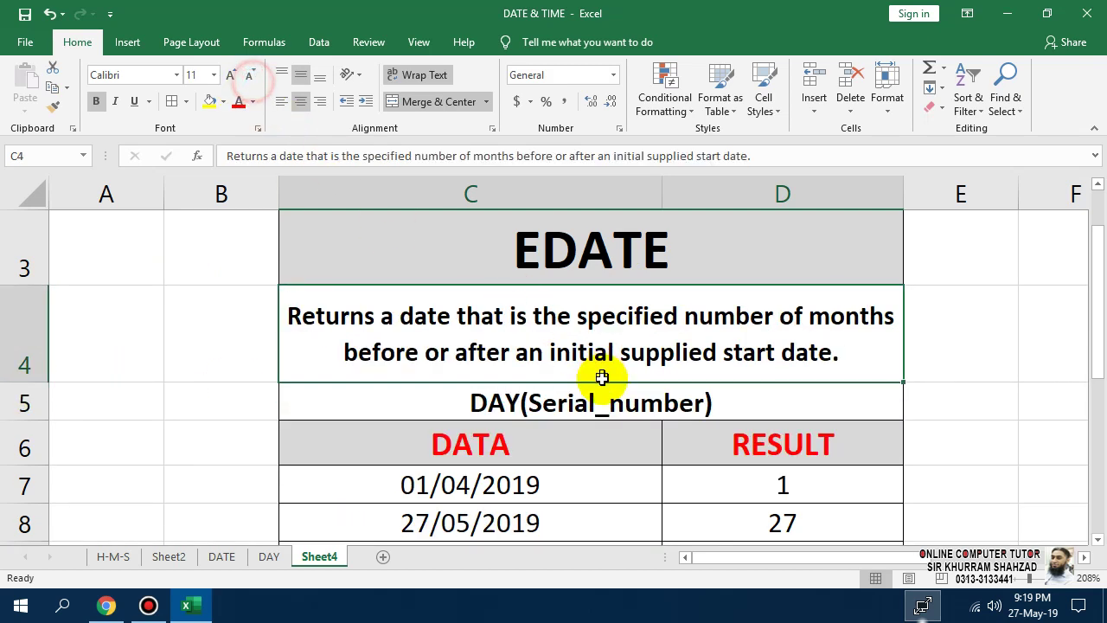
# Replace the syntax line in C5 with EDATE(start_date,months)
pyautogui.click(545, 415)
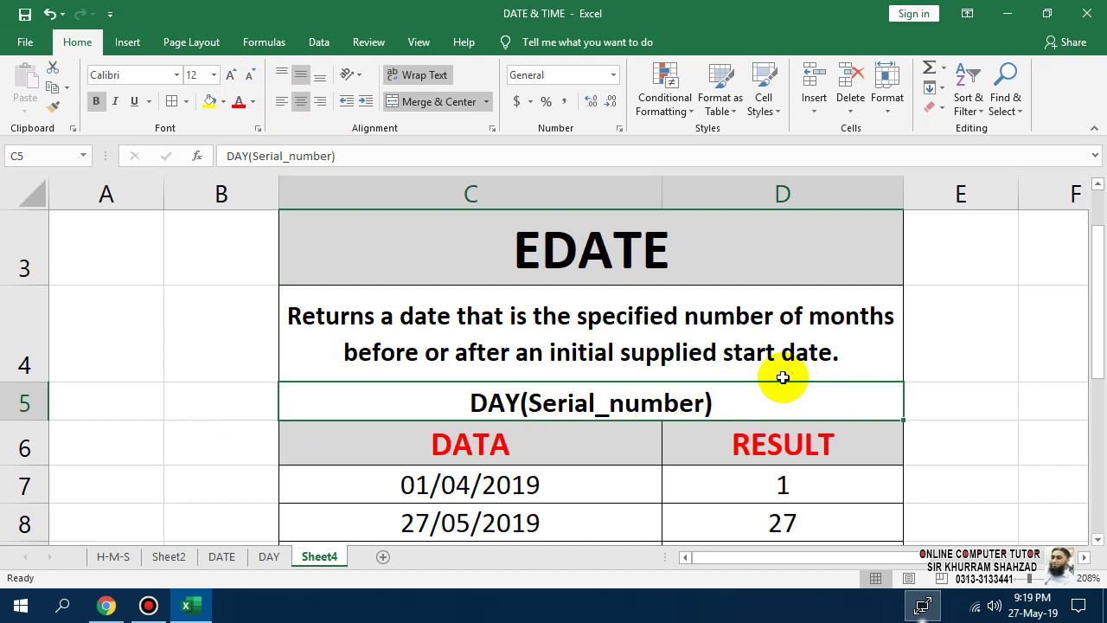
pyautogui.write('EDATE')
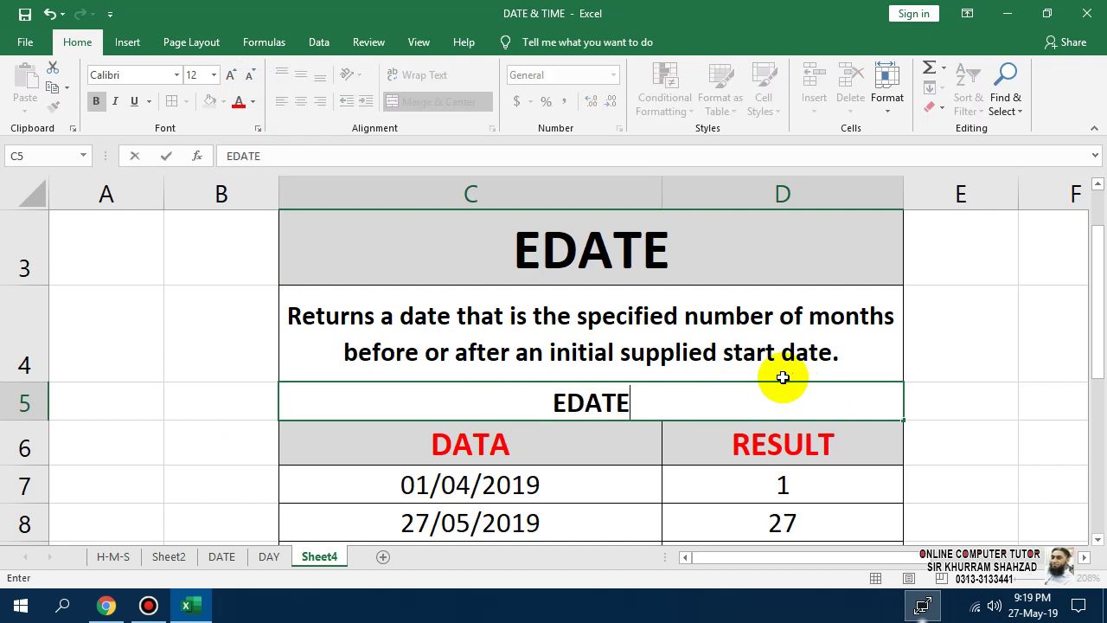
pyautogui.write('(')
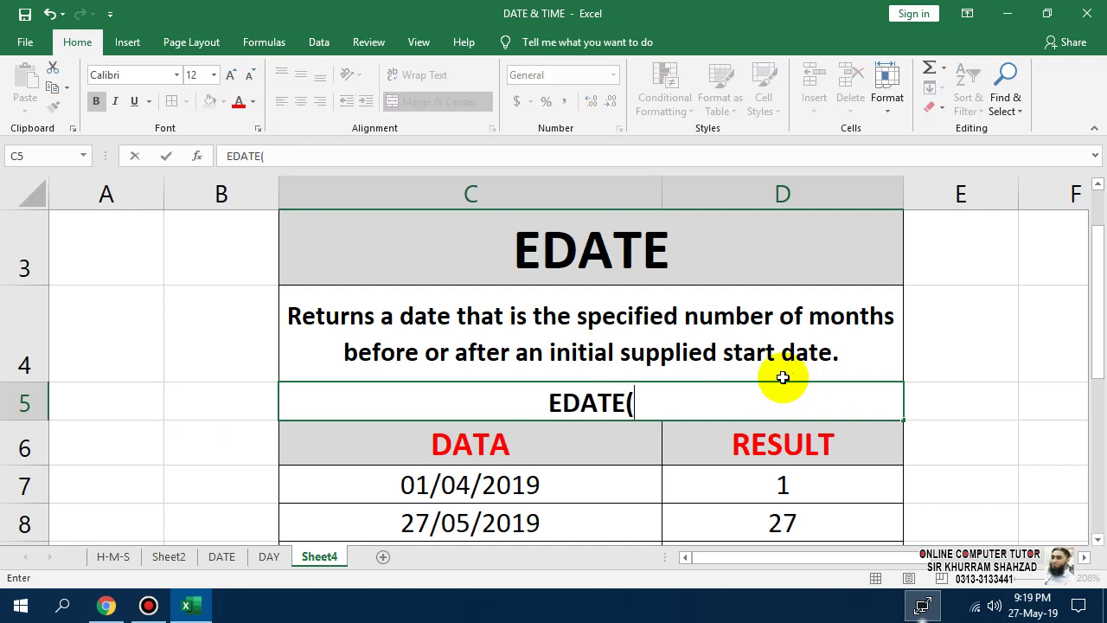
pyautogui.write('start')
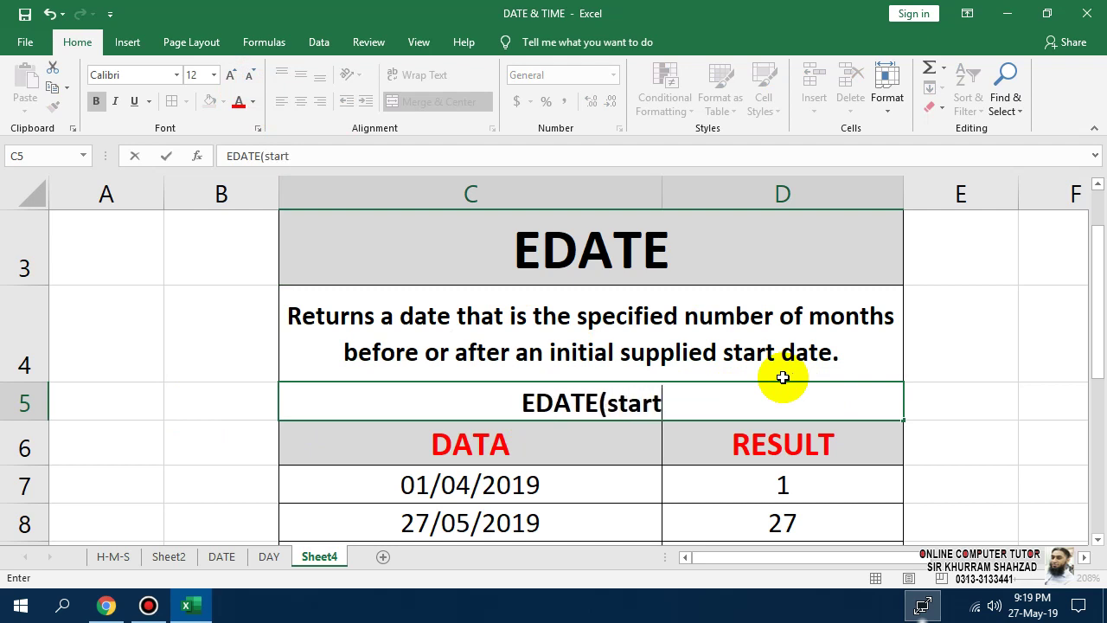
pyautogui.write('_date,')
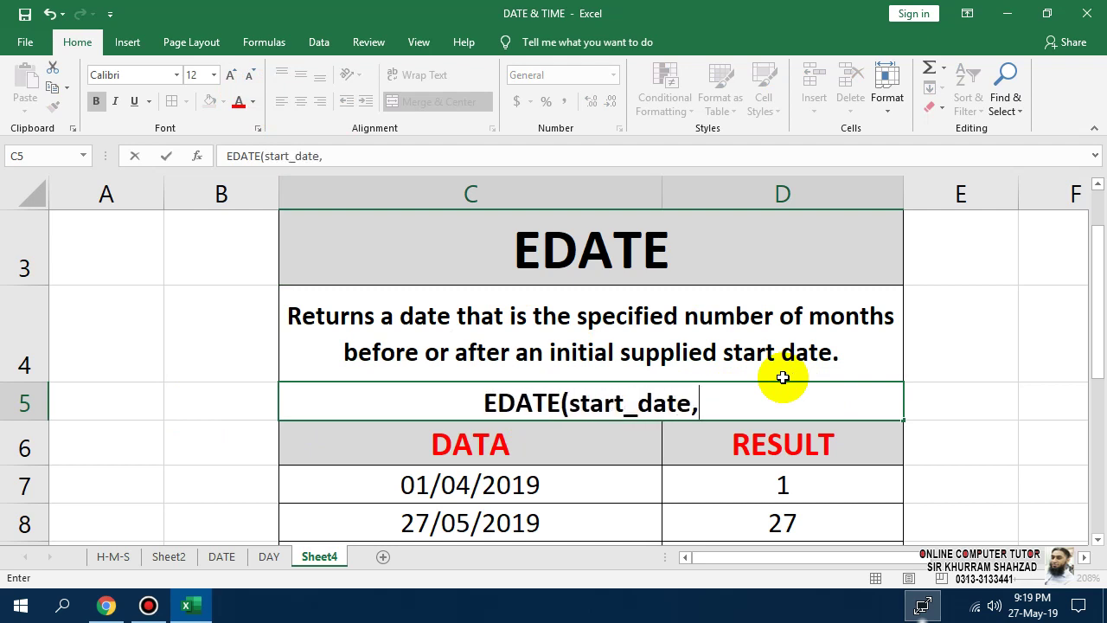
pyautogui.write('months)')
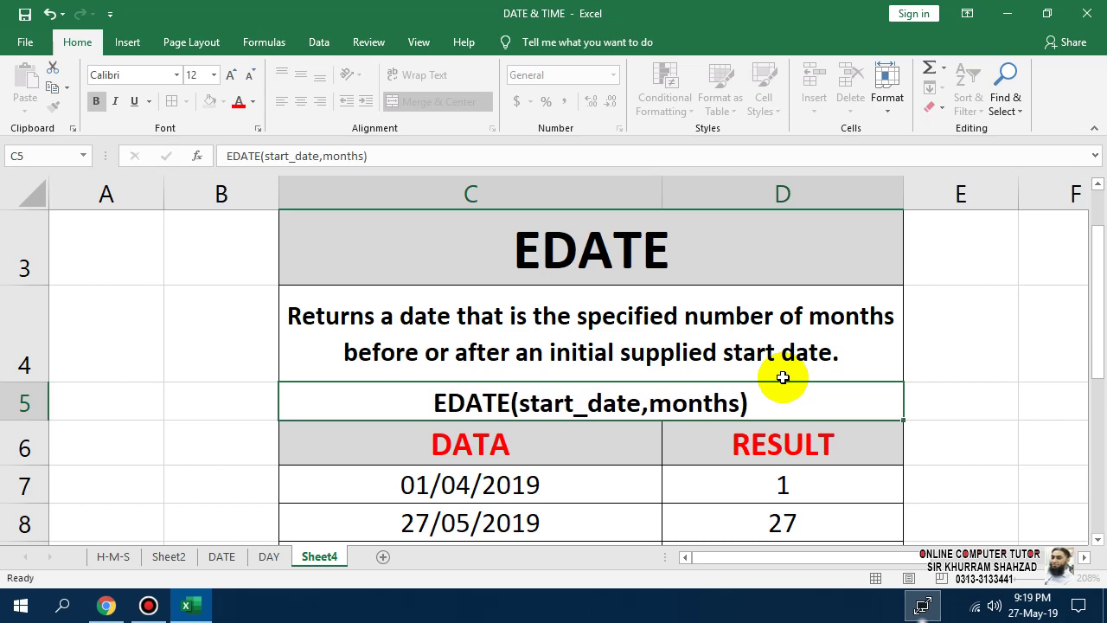
pyautogui.press('Return')
pyautogui.press('Down')
pyautogui.press('Down')
pyautogui.press('Down')
pyautogui.press('Down')
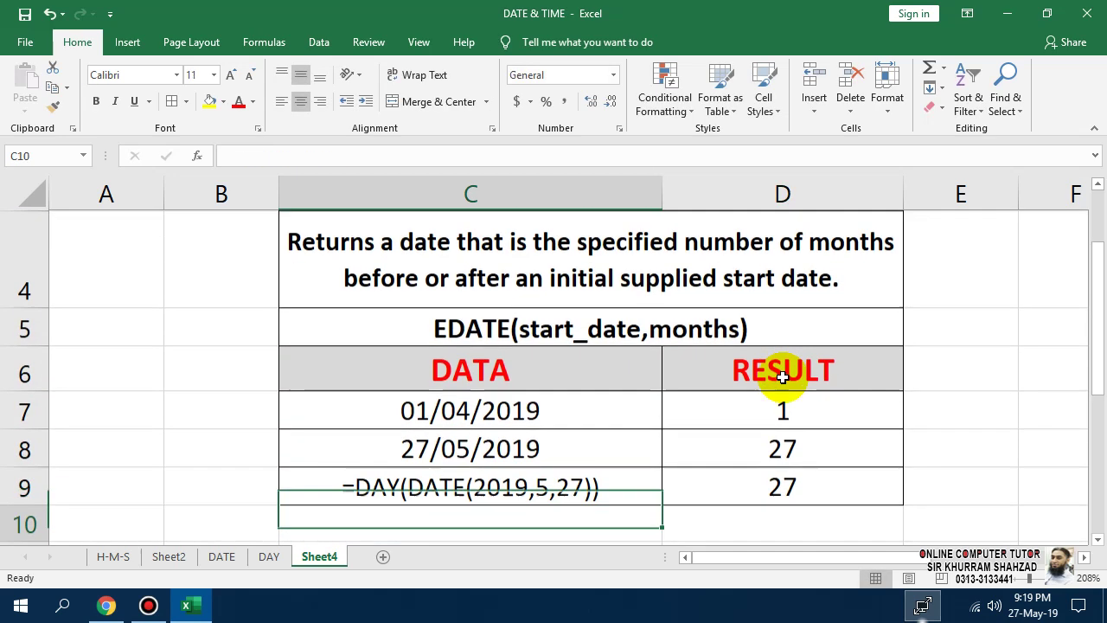
# Clear all contents and formatting from C9:D9, the third example row of the table
pyautogui.press('Up')
pyautogui.press('Up')
pyautogui.press('Down')
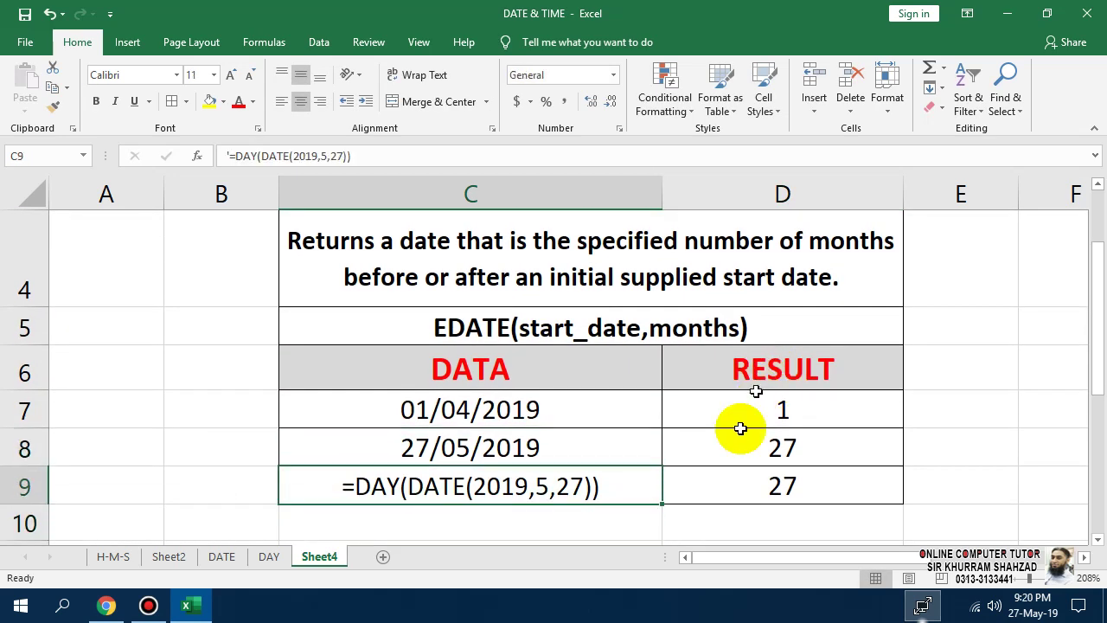
pyautogui.moveTo(778, 487); pyautogui.dragTo(390, 491)
pyautogui.rightClick(389, 491)
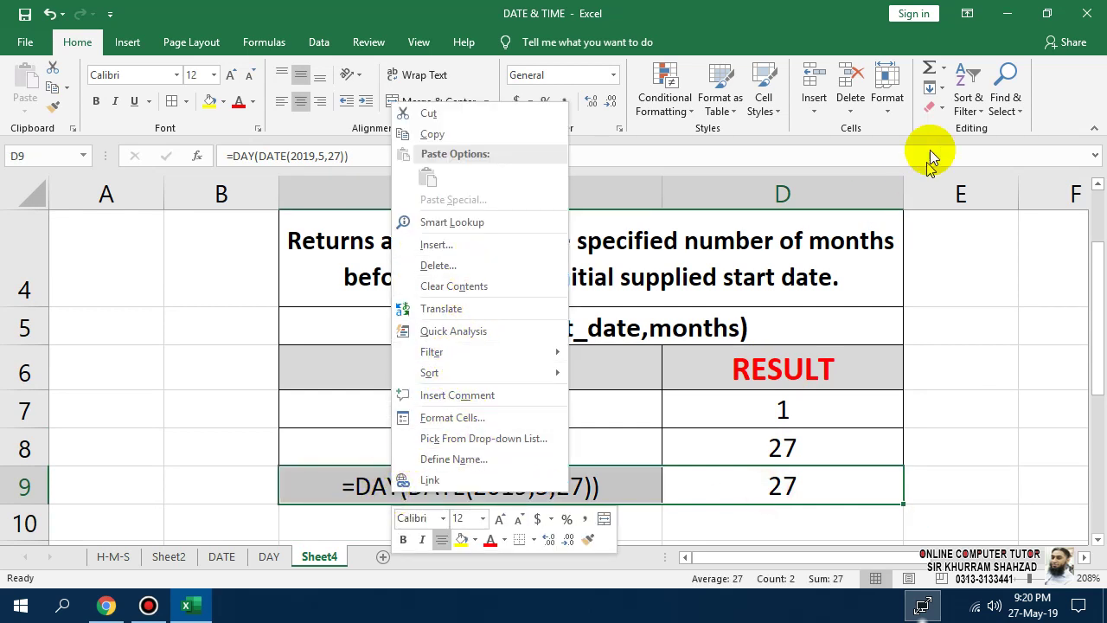
pyautogui.click(929, 108)
pyautogui.click(950, 129)
pyautogui.click(786, 386)
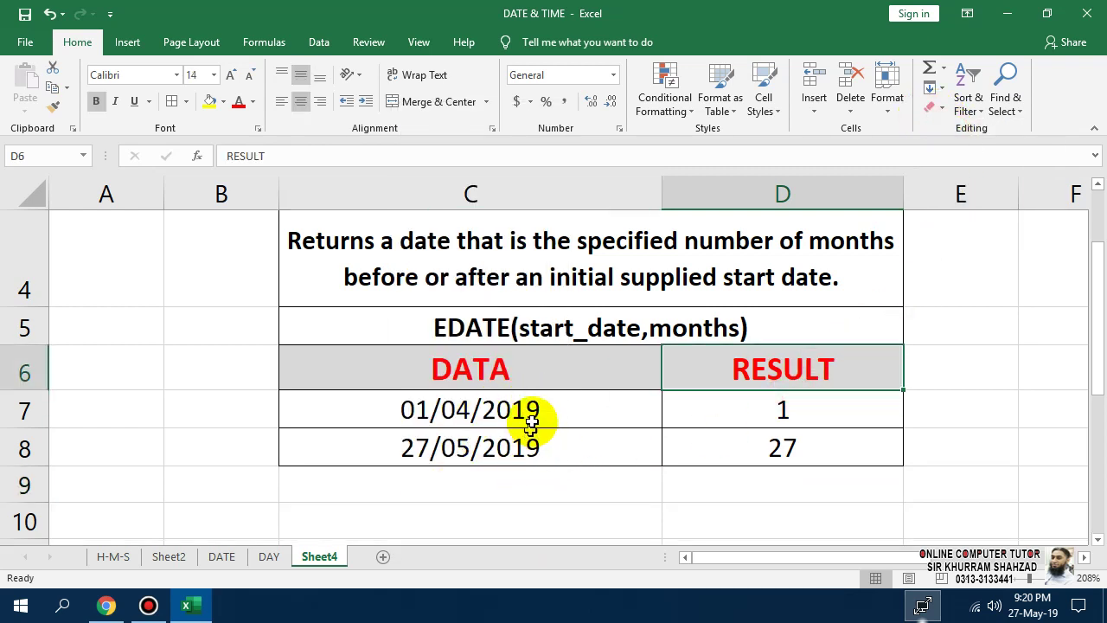
# Replace the DAY formula in D7 with =EDATE(C7,1)
pyautogui.click(695, 402)
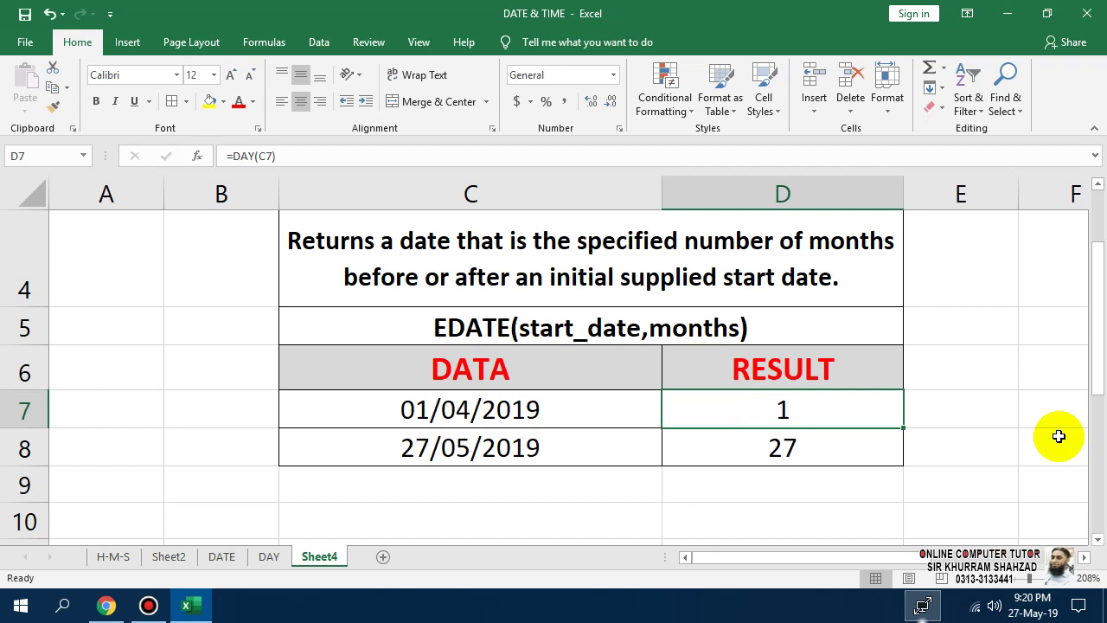
pyautogui.press('F2')
pyautogui.press('BackSpace')
pyautogui.press('BackSpace')
pyautogui.press('BackSpace')
pyautogui.press('BackSpace')
pyautogui.press('BackSpace')
pyautogui.press('BackSpace')
pyautogui.press('BackSpace')
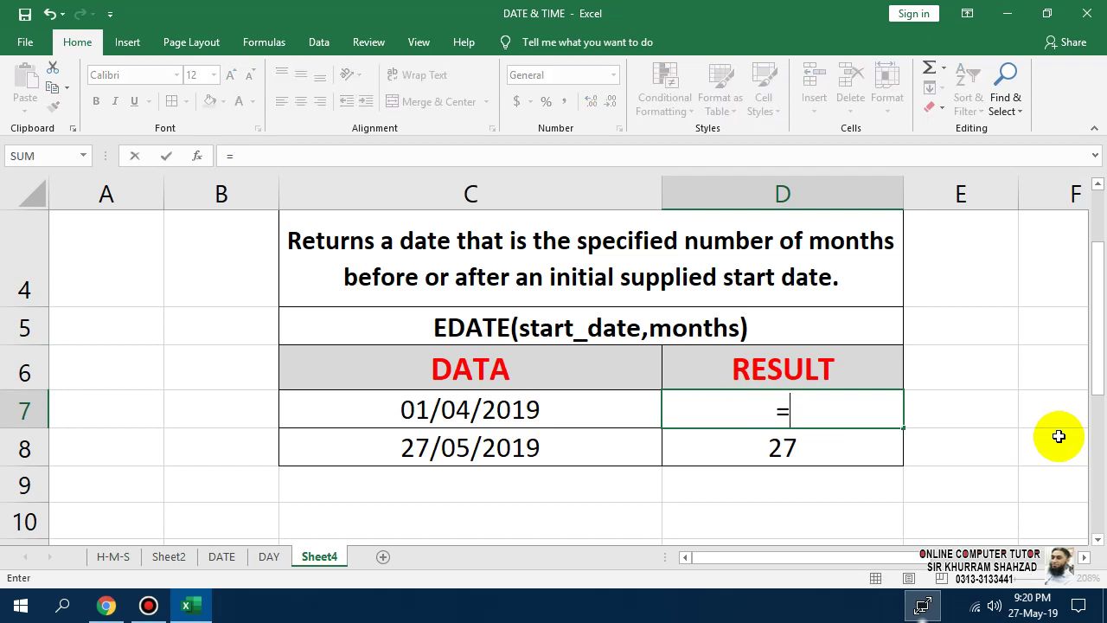
pyautogui.write('eda')
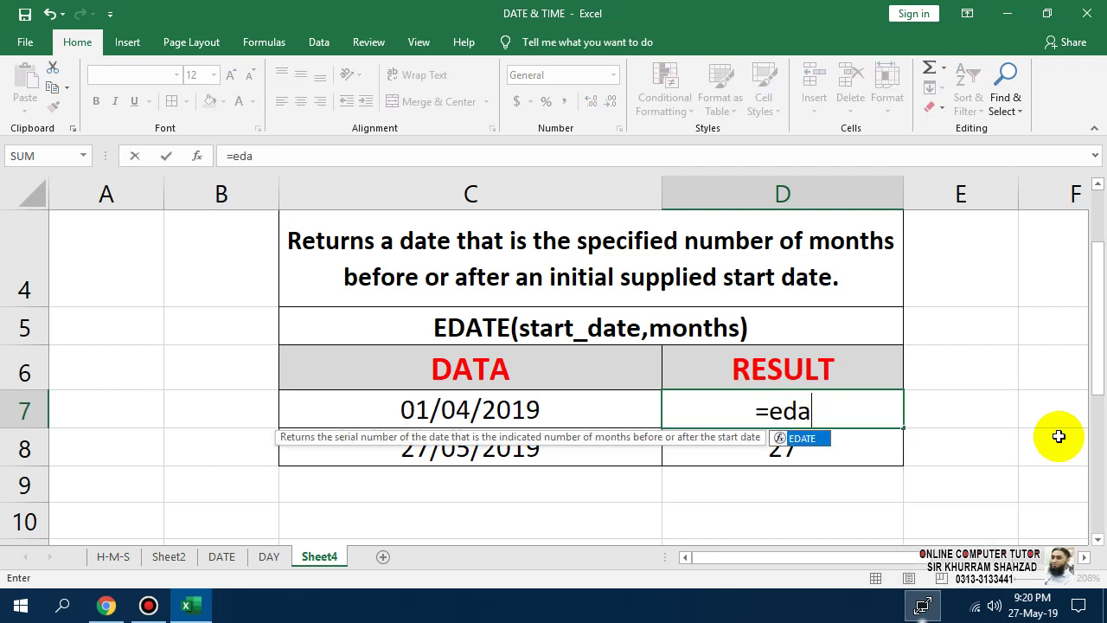
pyautogui.press('Tab')
pyautogui.press('Left')
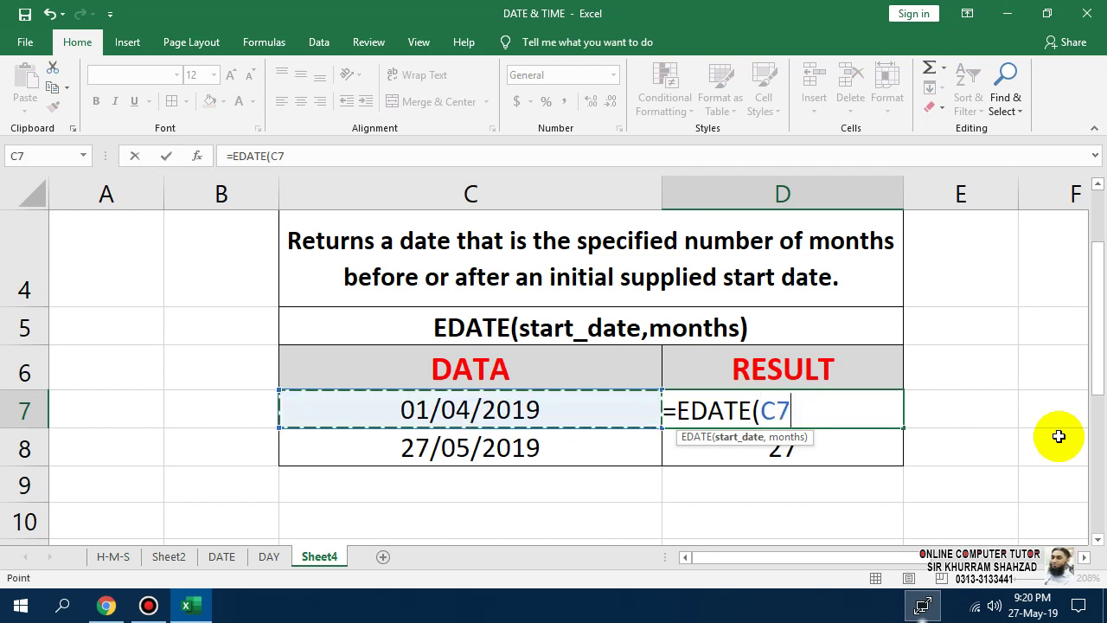
pyautogui.write(',')
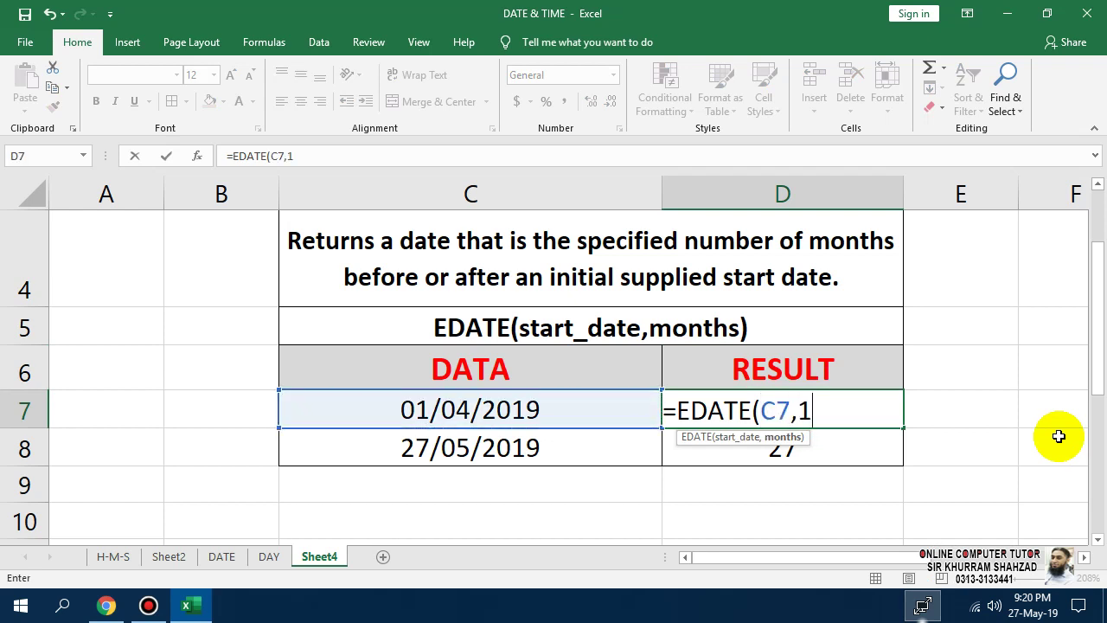
pyautogui.write('1)')
pyautogui.press('Return')
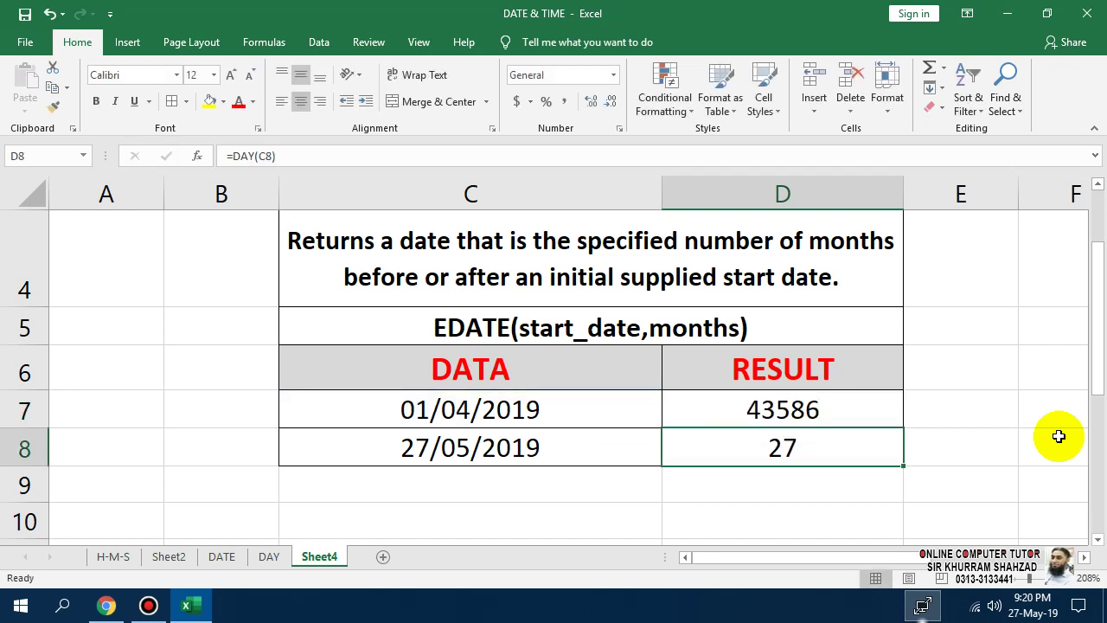
# Format the result in D7 as a Short Date and review its source date and formula
pyautogui.press('Up')
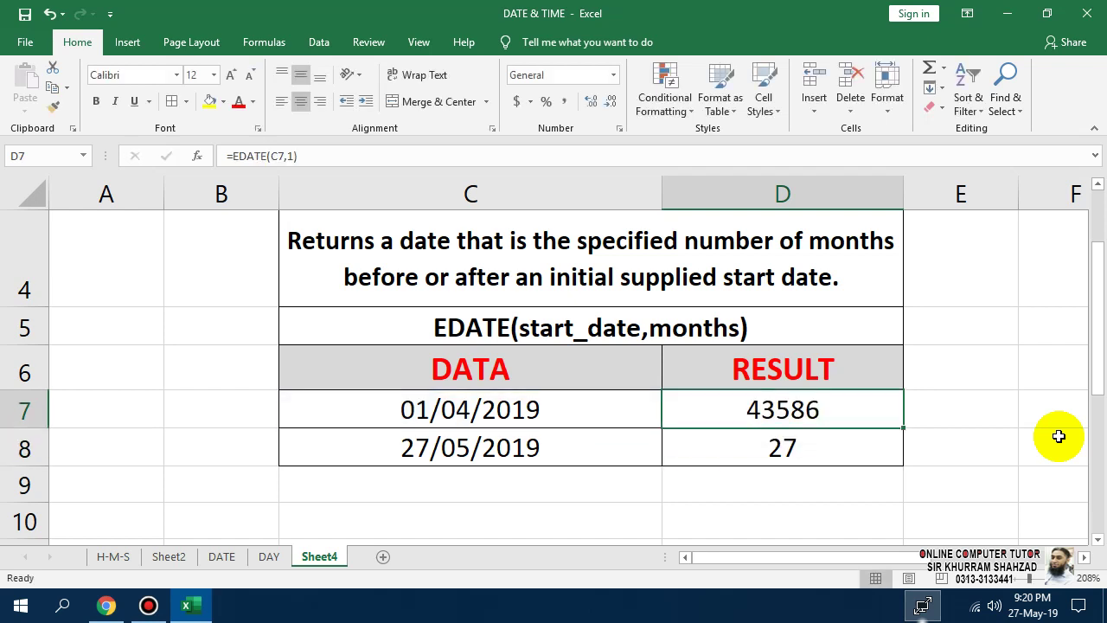
pyautogui.click(611, 79)
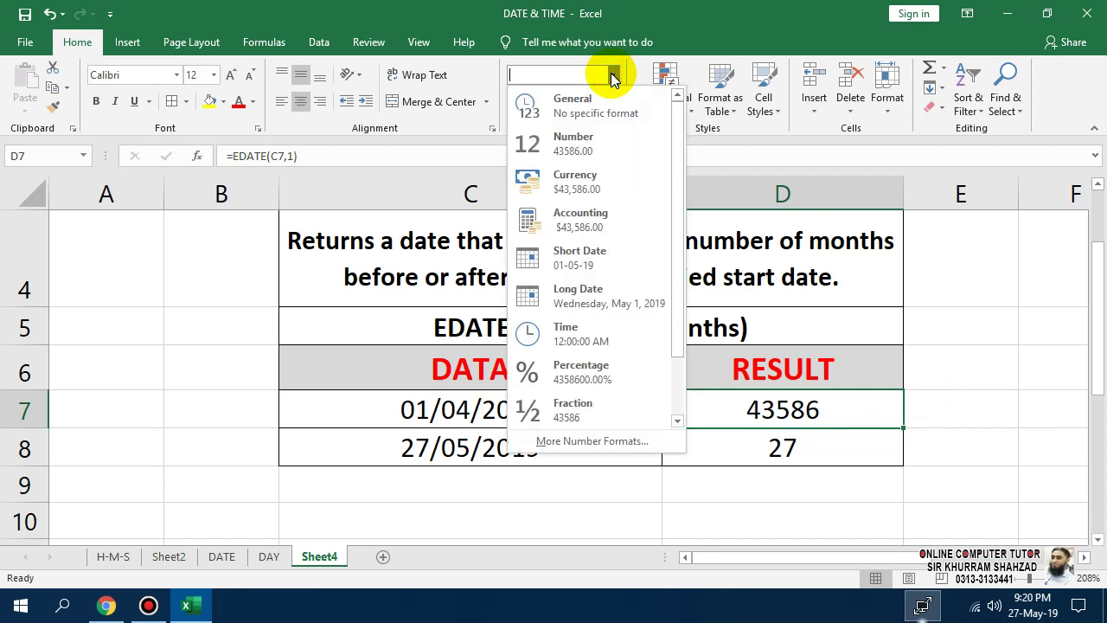
pyautogui.click(617, 251)
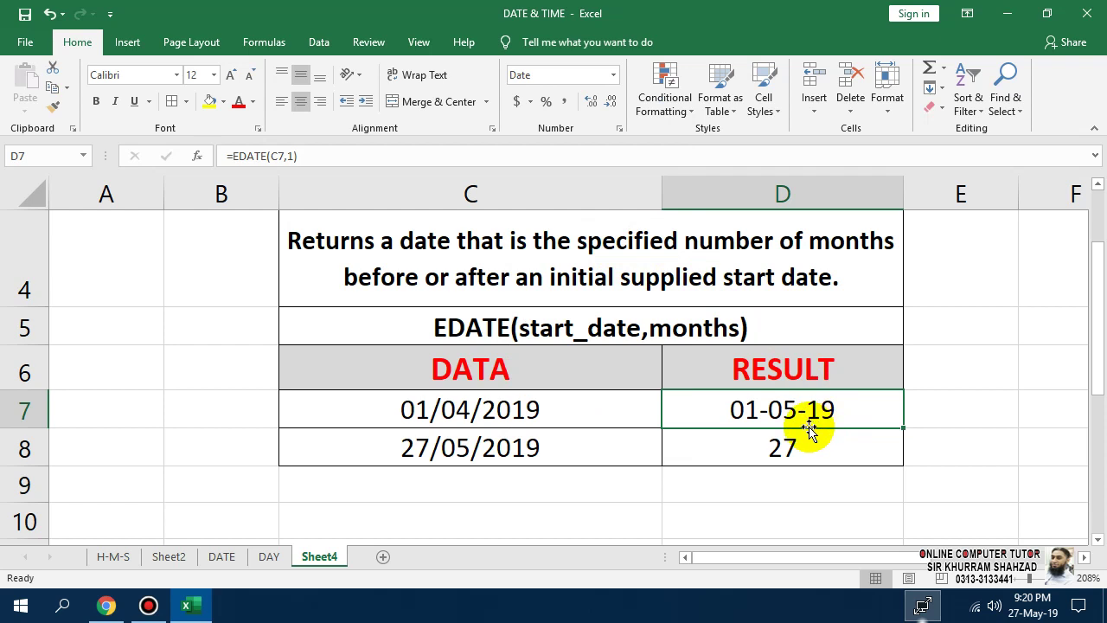
pyautogui.click(511, 416)
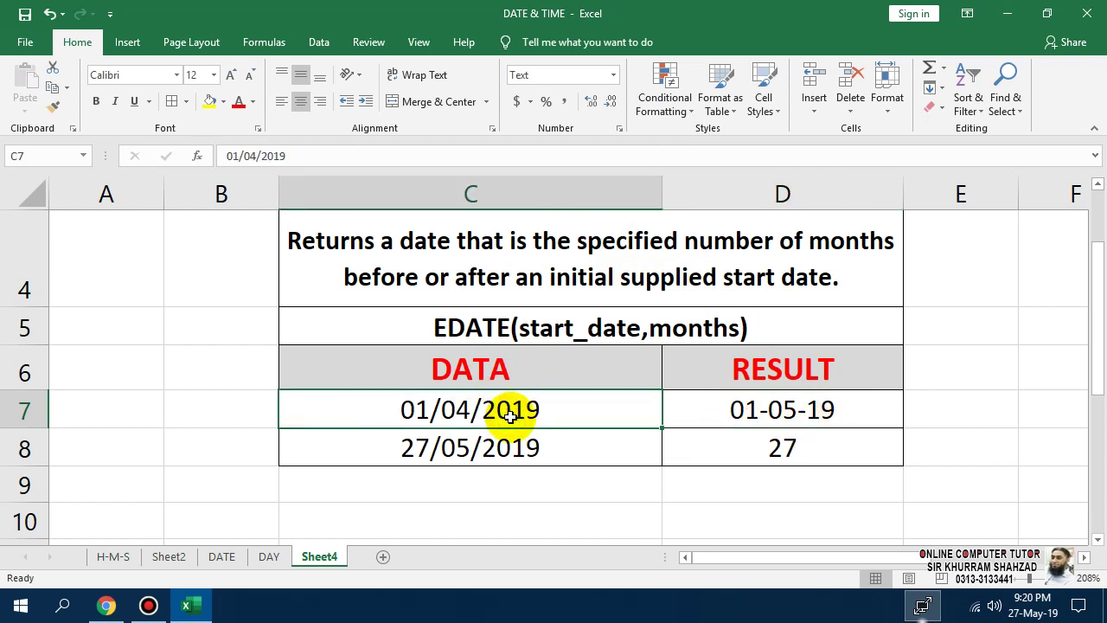
pyautogui.doubleClick(776, 414)
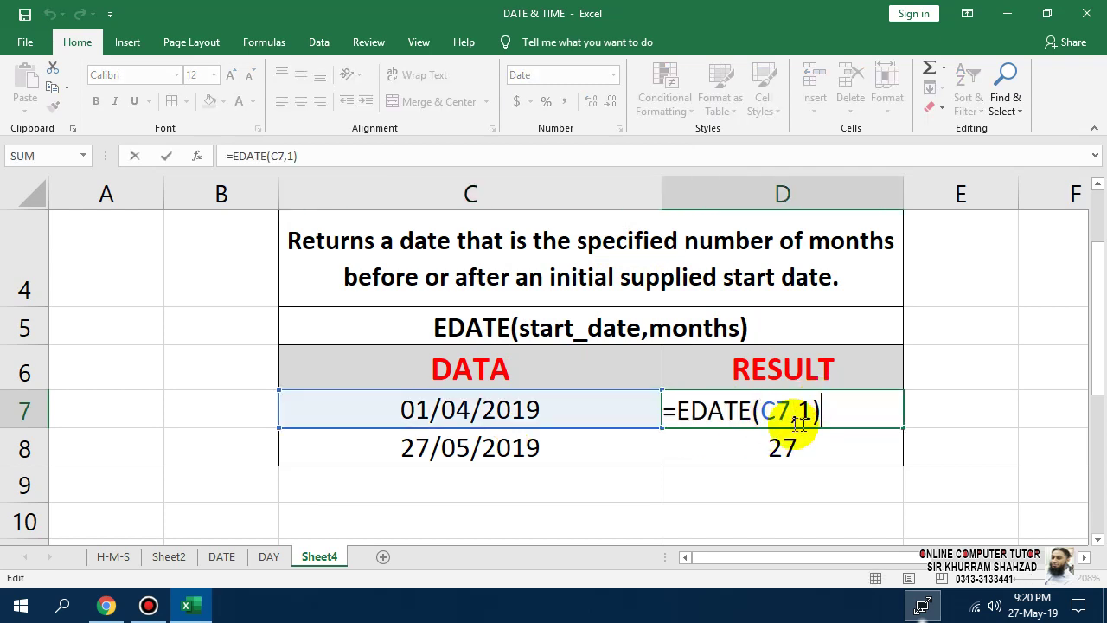
pyautogui.press('Escape')
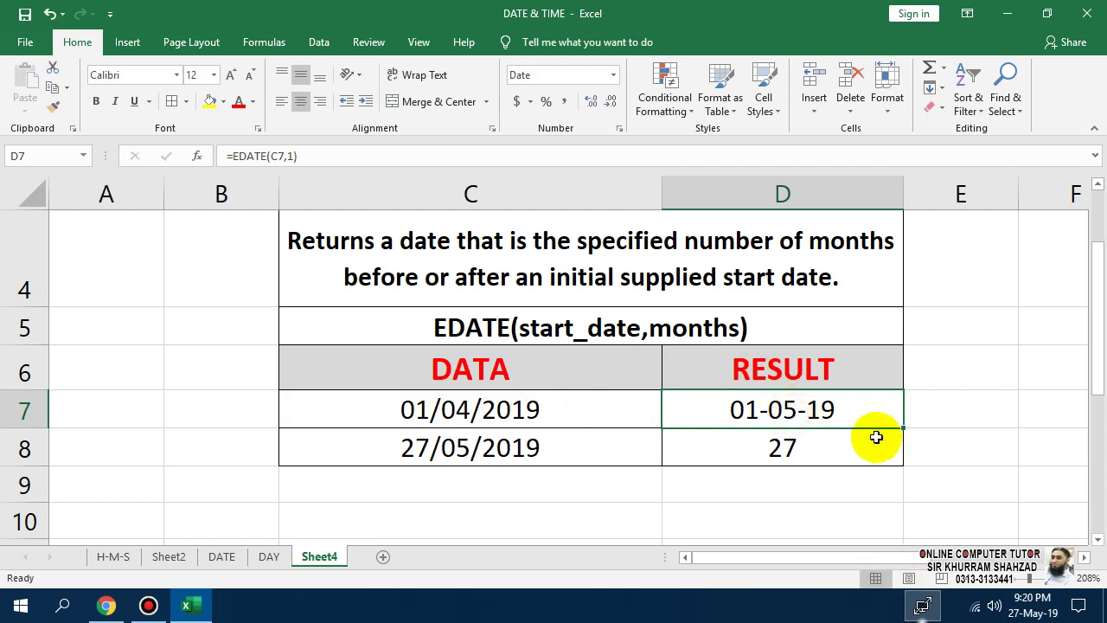
# Delete the DAY formula in D8 and fill the EDATE formula down from D7 into it
pyautogui.click(840, 445)
pyautogui.doubleClick(840, 448)
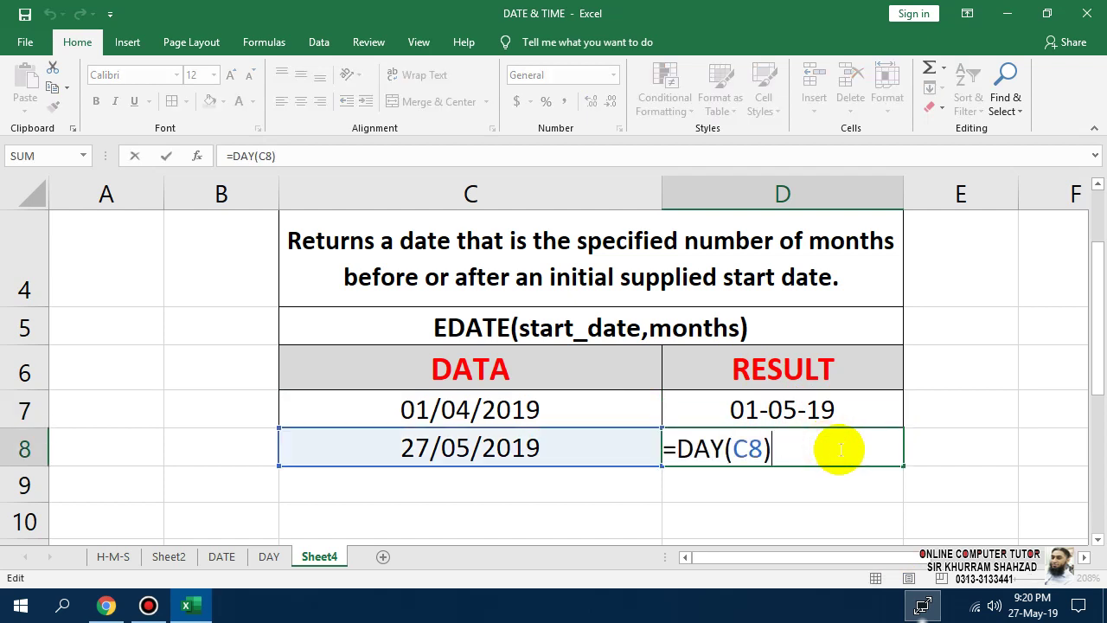
pyautogui.hotkey('ctrl', 'Return')
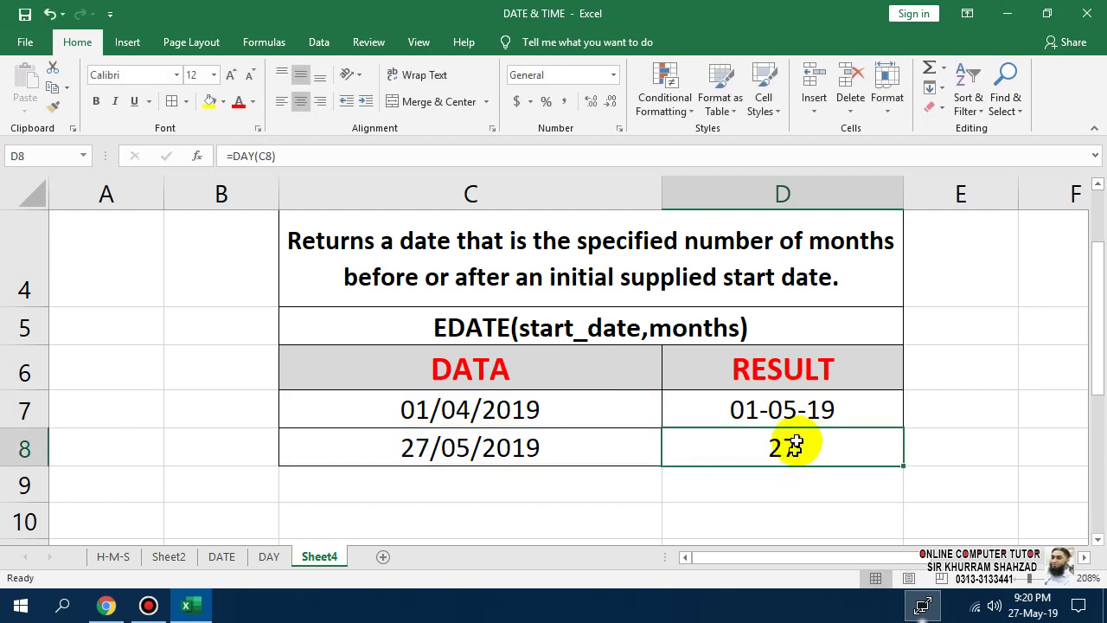
pyautogui.press('Delete')
pyautogui.click(816, 413)
pyautogui.moveTo(903, 427); pyautogui.dragTo(906, 474)
# Change the months argument of the EDATE formula in D8 to -1
pyautogui.doubleClick(849, 450)
pyautogui.press('Left')
pyautogui.press('Left')
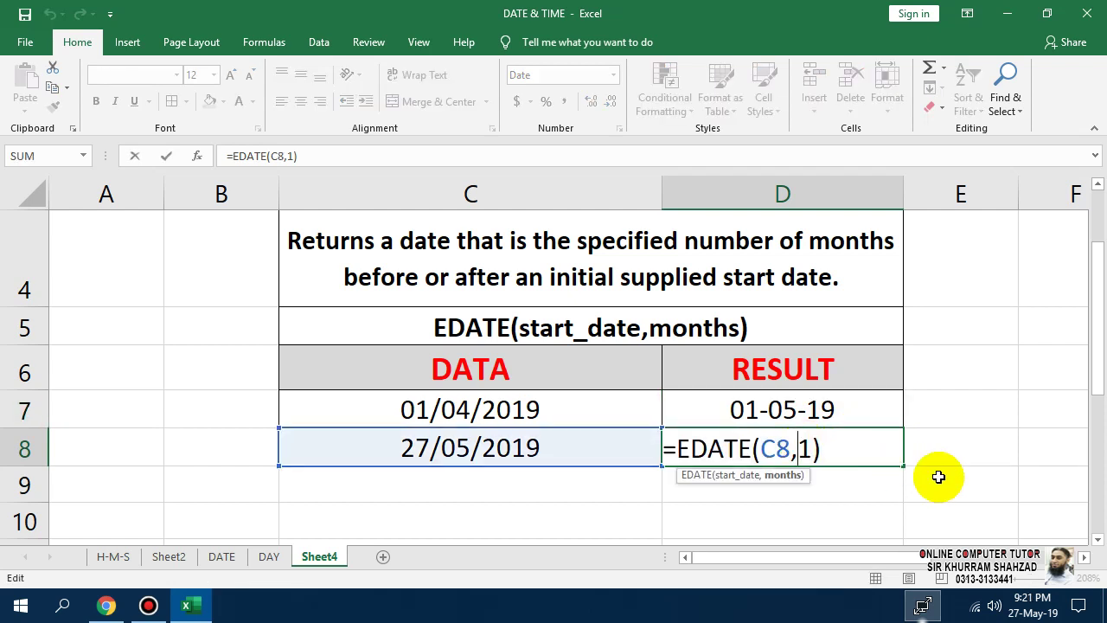
pyautogui.press('Return')
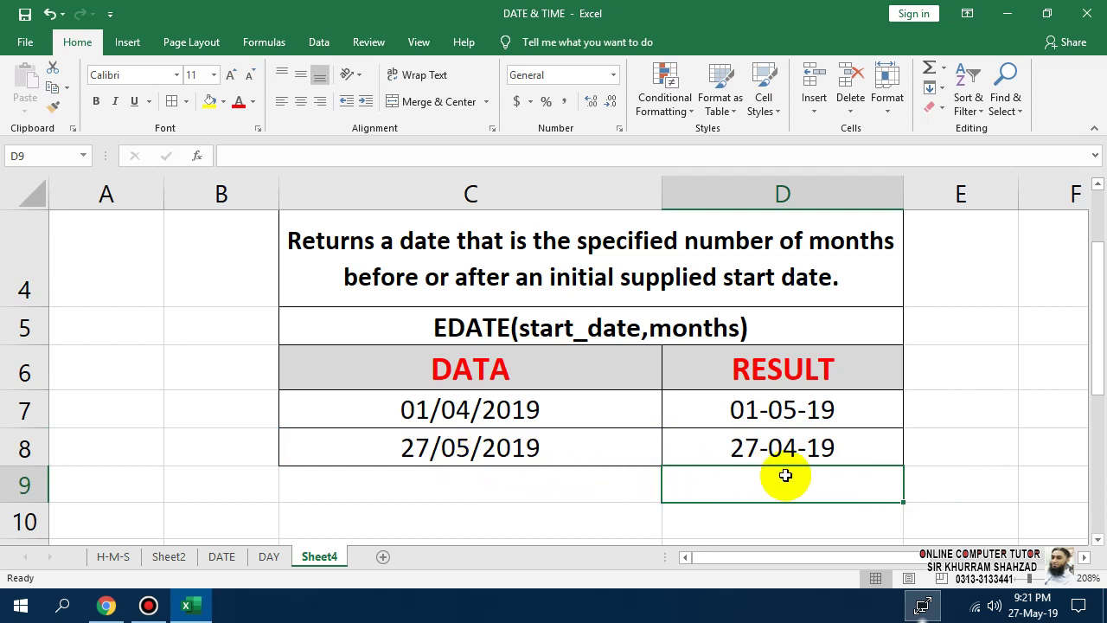
# Apply the 14-Mar-12 date format to C7:D8
pyautogui.moveTo(512, 417); pyautogui.dragTo(749, 462)
pyautogui.rightClick(756, 463)
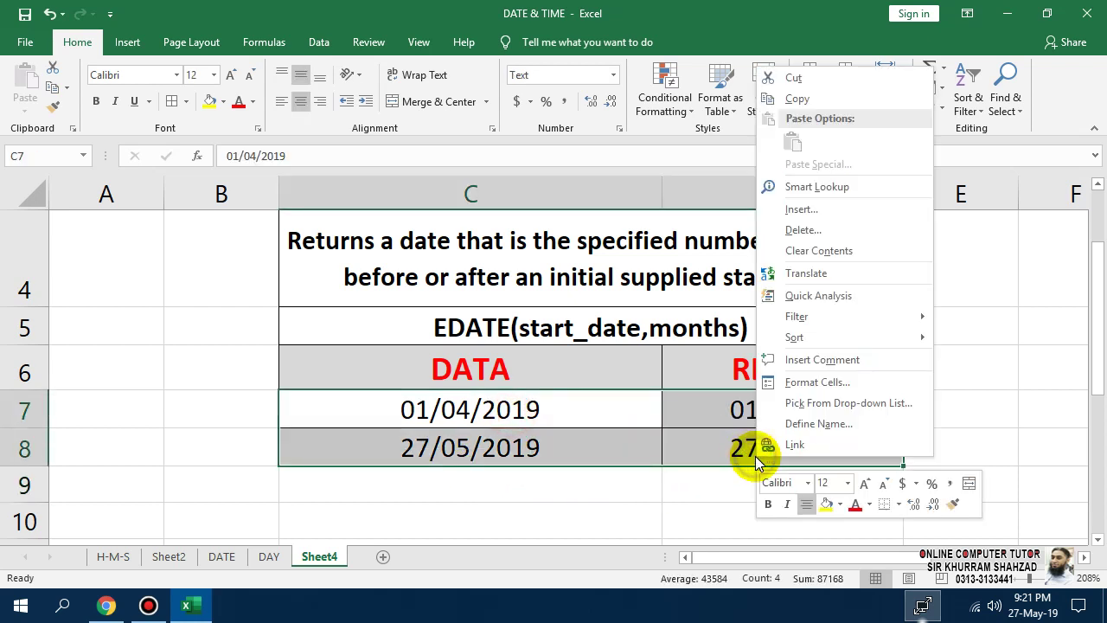
pyautogui.click(801, 383)
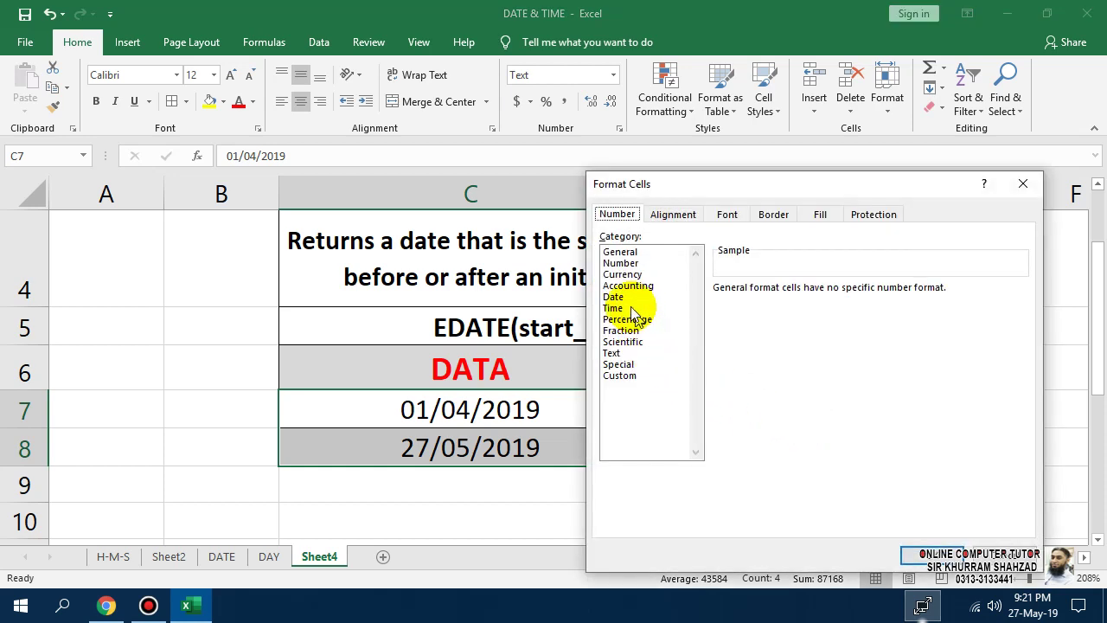
pyautogui.click(616, 297)
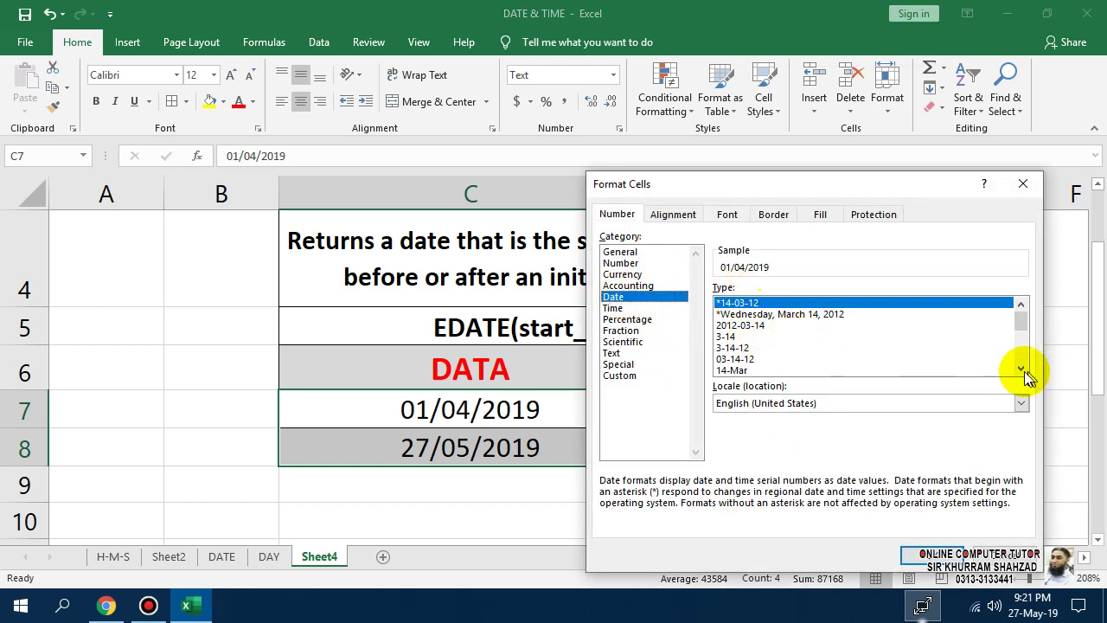
pyautogui.click(1023, 371)
pyautogui.click(759, 370)
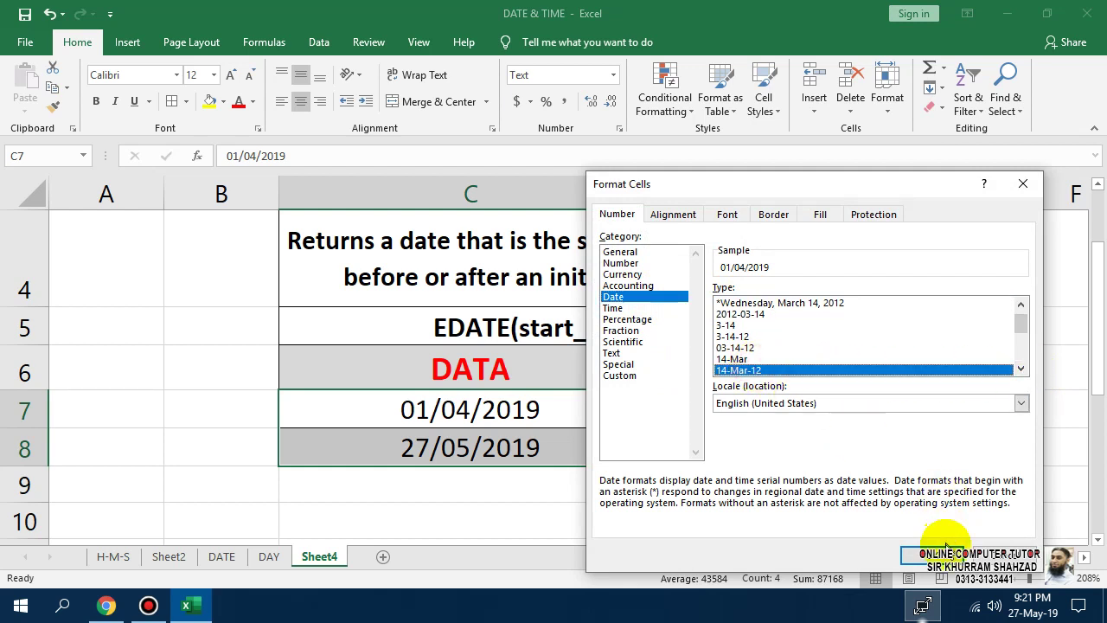
pyautogui.click(947, 547)
pyautogui.click(744, 438)
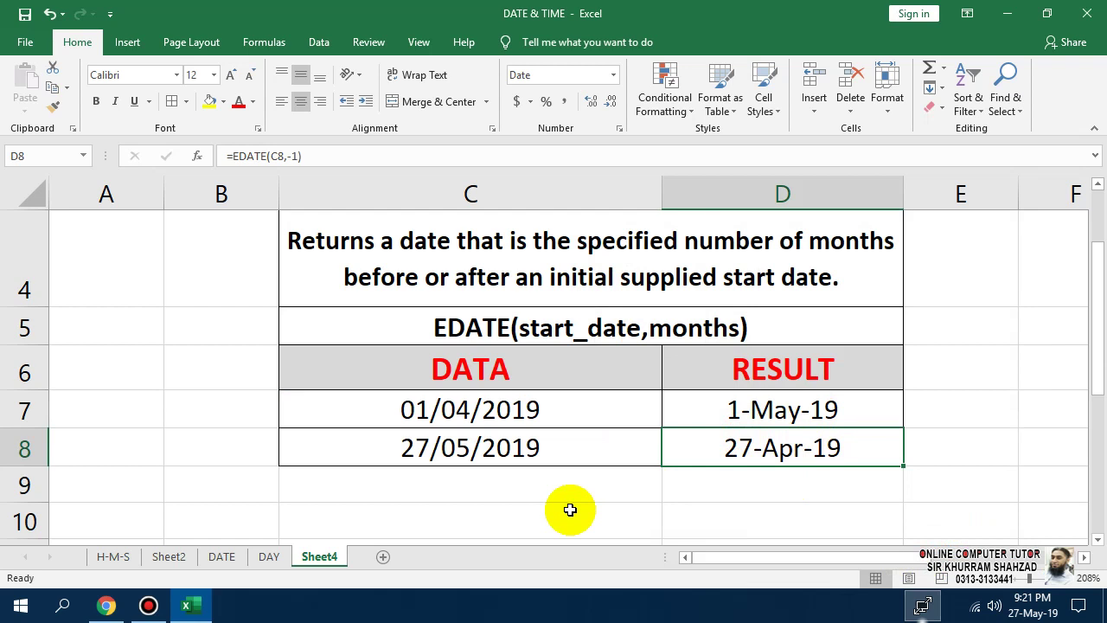
pyautogui.click(485, 449)
pyautogui.click(759, 458)
# Change the months argument of the EDATE formula in D7 to 2
pyautogui.doubleClick(857, 408)
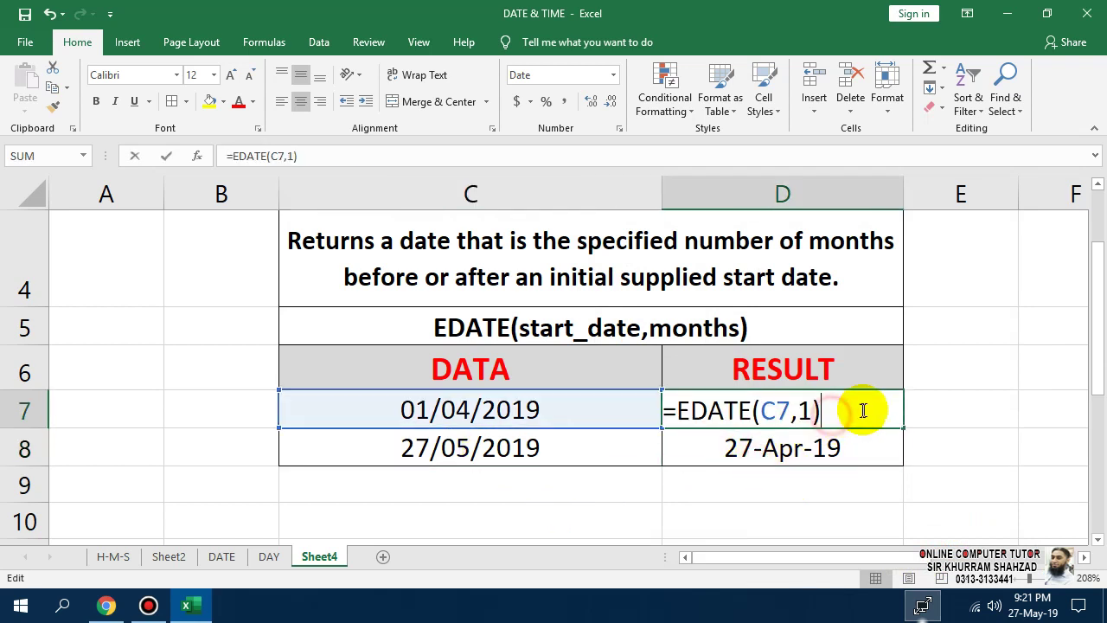
pyautogui.click(801, 409)
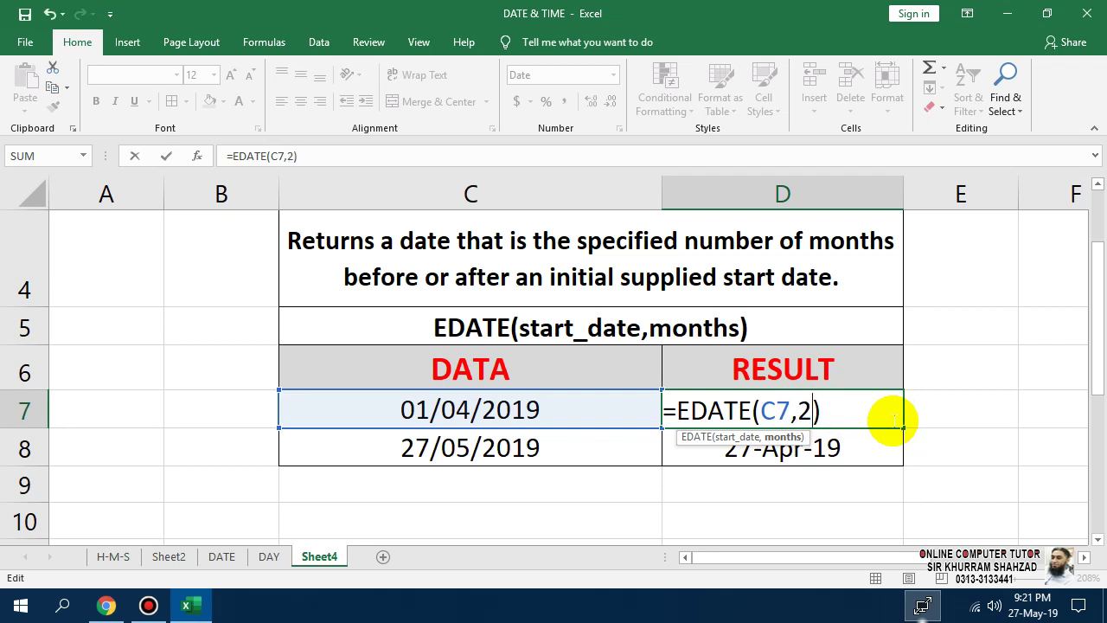
pyautogui.write('2')
pyautogui.press('Return')
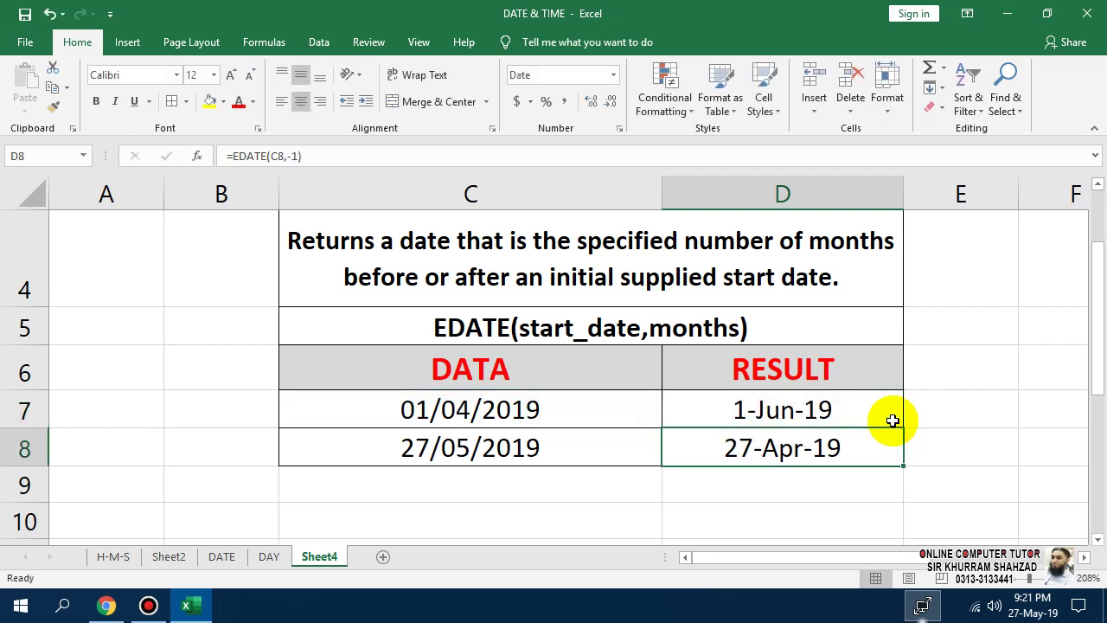
# Copy the whole EDATE table C3:D8 and paste it at F3, keeping the source column widths
pyautogui.scroll(1, 865, 415)
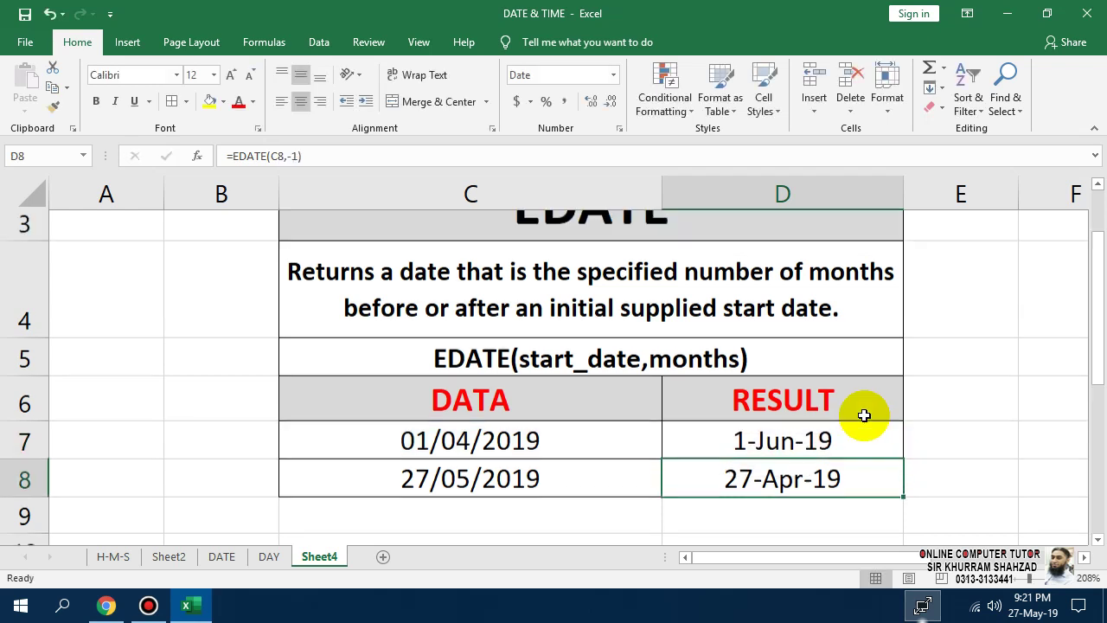
pyautogui.scroll(-1, 855, 414)
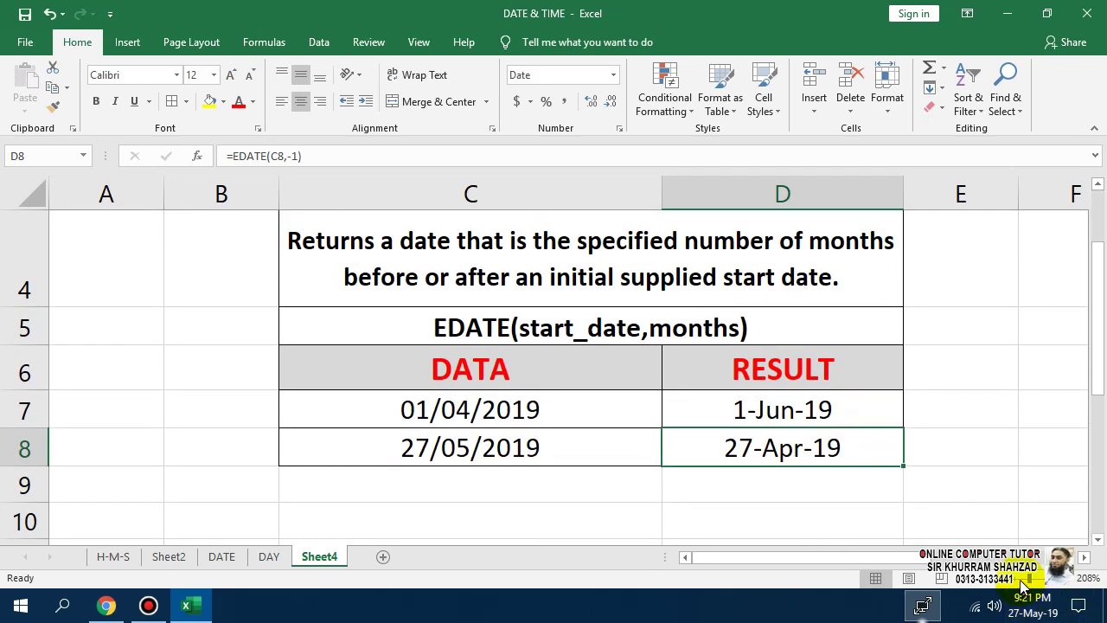
pyautogui.moveTo(1030, 578); pyautogui.dragTo(1020, 578)
pyautogui.moveTo(510, 251); pyautogui.dragTo(458, 452)
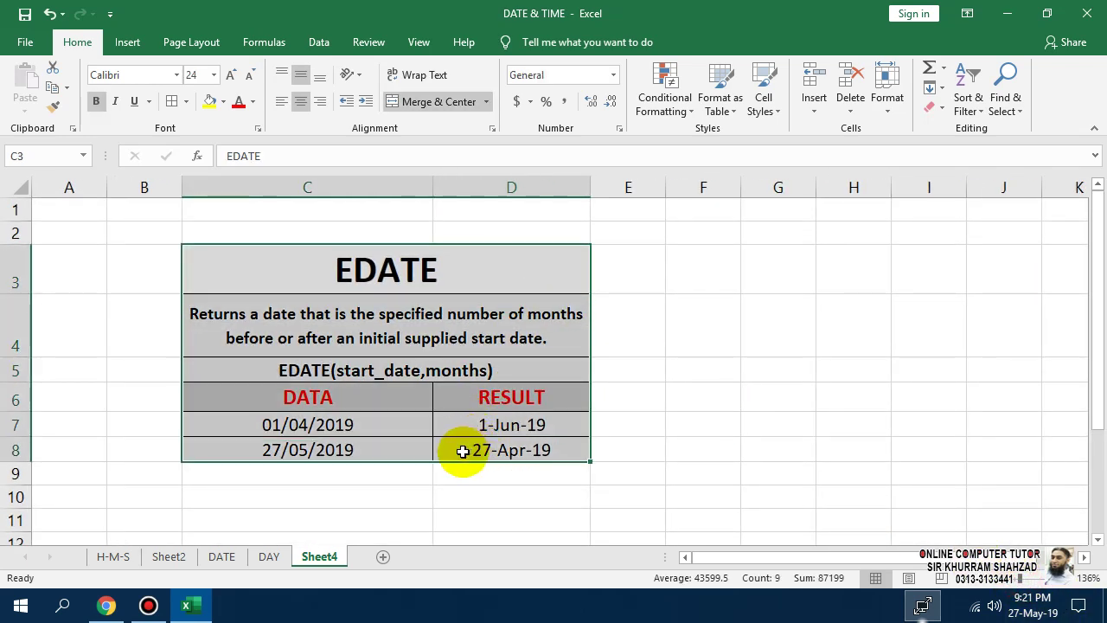
pyautogui.hotkey('ctrl', 'c')
pyautogui.click(718, 268)
pyautogui.click(25, 103)
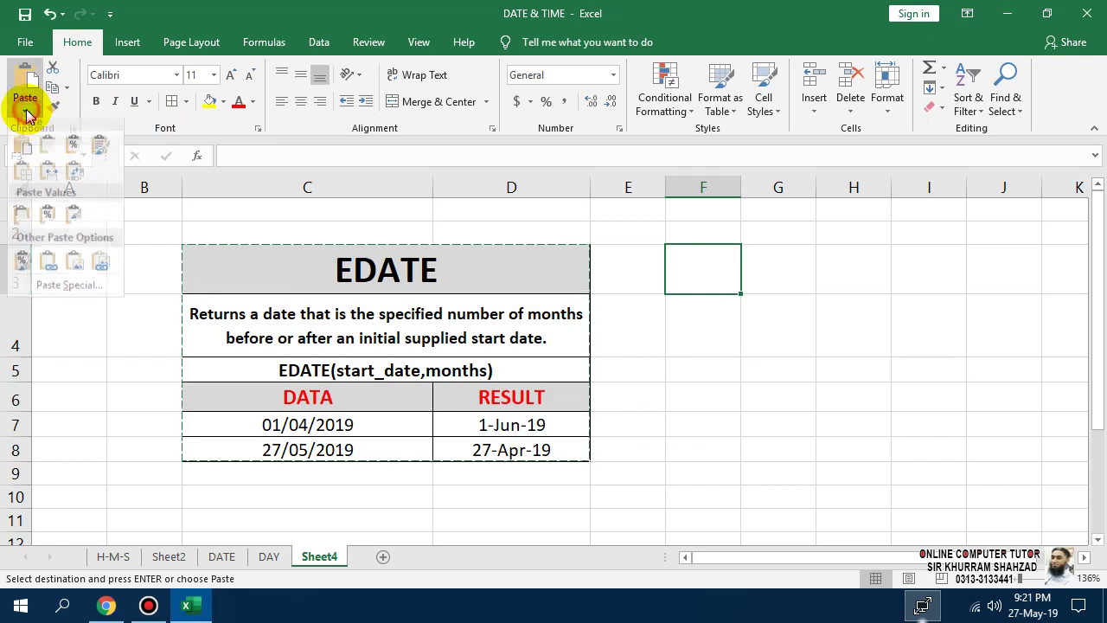
pyautogui.click(45, 172)
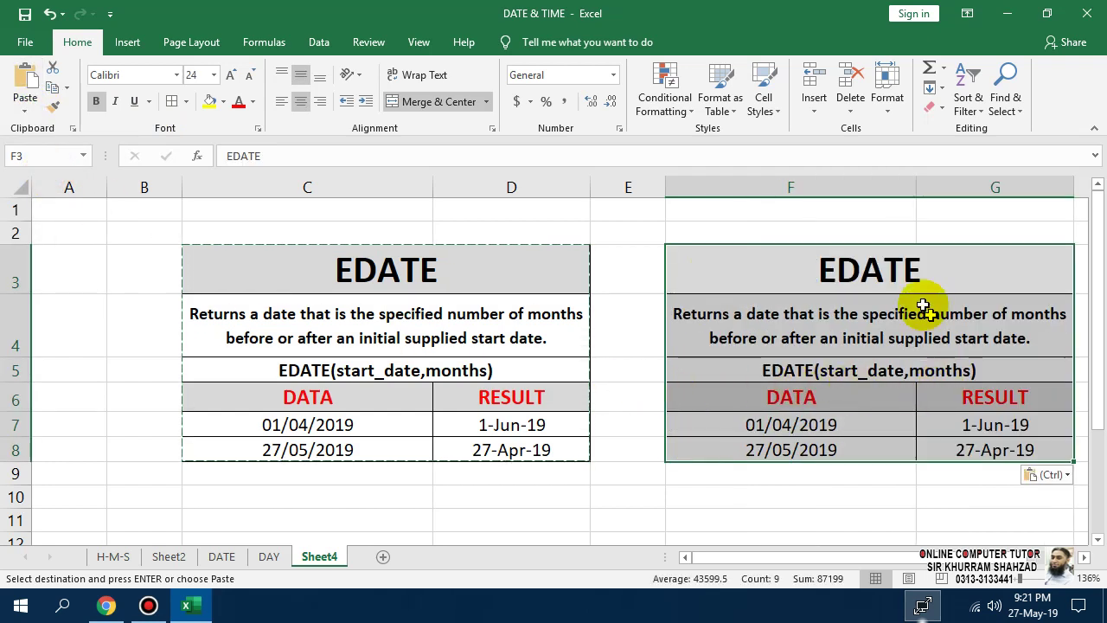
# Change the heading of the copied table in F3 to EODATE
pyautogui.click(905, 275)
pyautogui.doubleClick(829, 271)
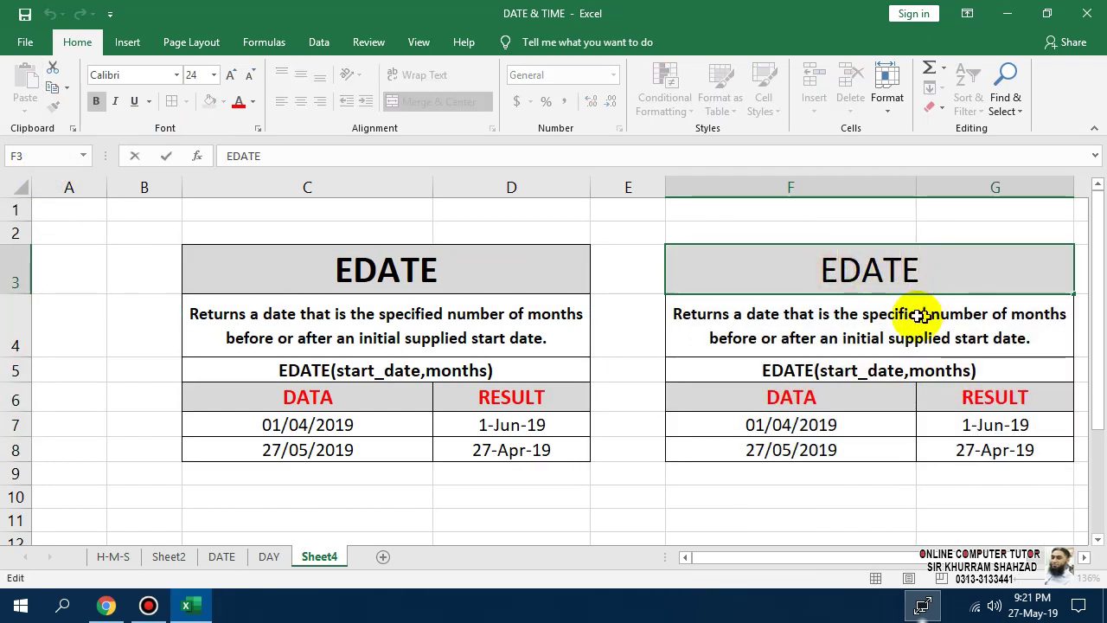
pyautogui.write(')')
pyautogui.press('BackSpace')
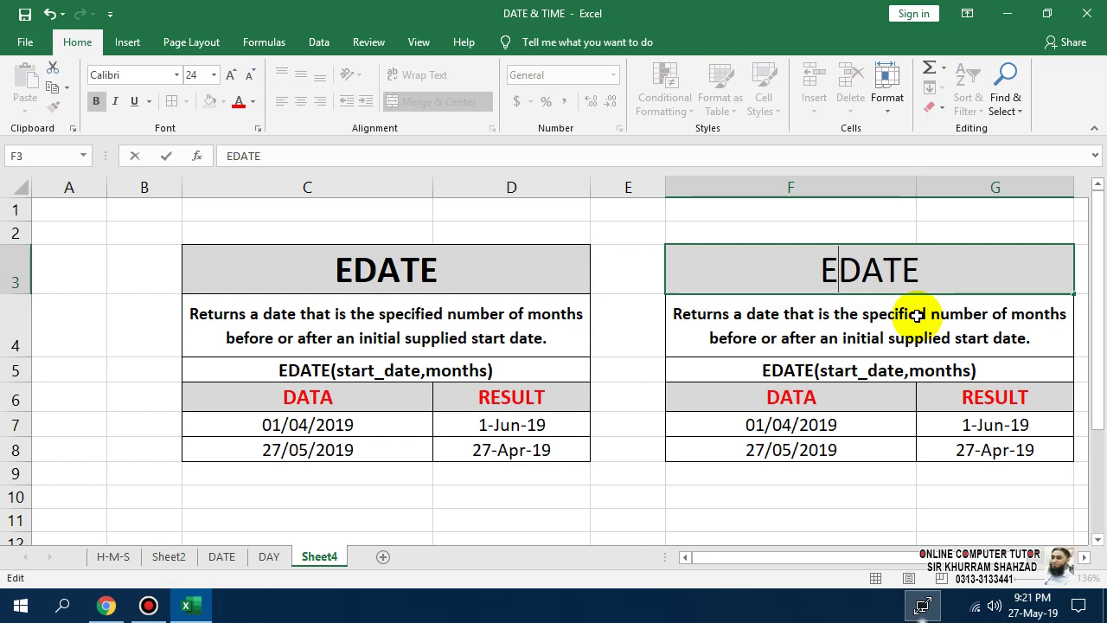
pyautogui.write('o')
pyautogui.press('BackSpace')
pyautogui.write('O')
pyautogui.press('Return')
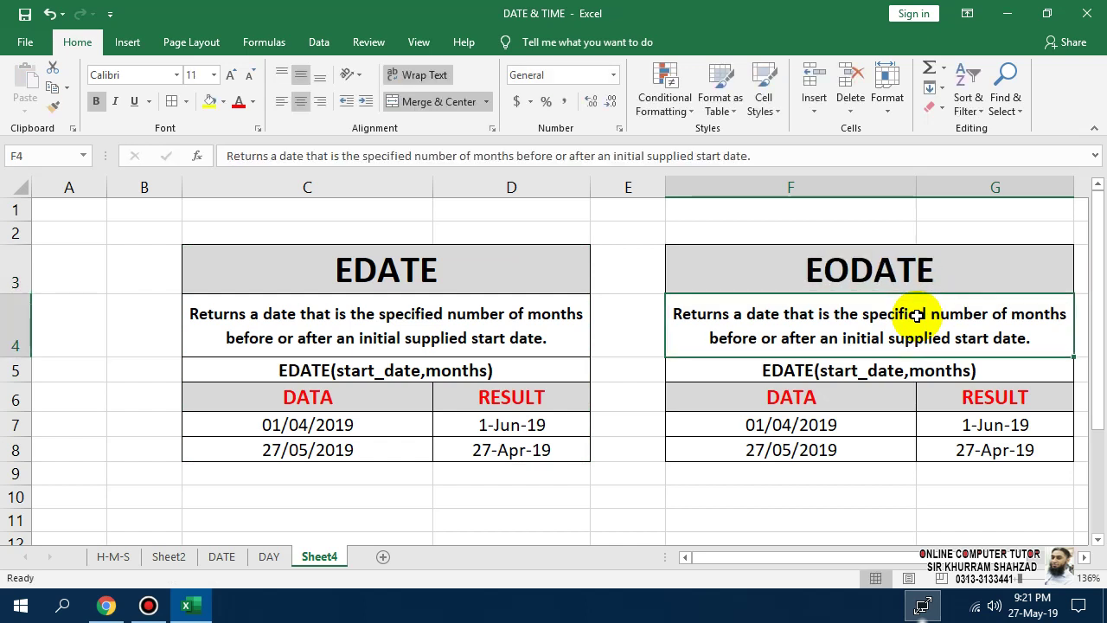
# In the F4 description, replace "specified number of" with "last day of the" before the word "months"
pyautogui.press('F2')
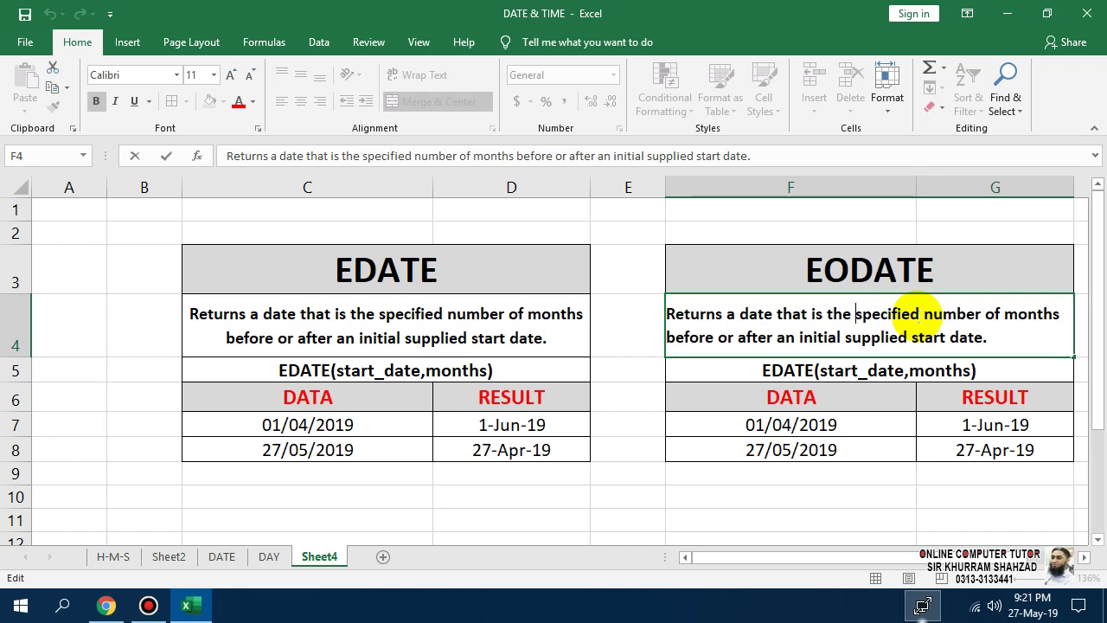
pyautogui.hotkey('shift', 'Down')
pyautogui.press('Right')
pyautogui.press('Right')
pyautogui.hotkey('shift', 'Right')
pyautogui.hotkey('shift', 'Right')
pyautogui.hotkey('shift', 'Right')
pyautogui.hotkey('shift', 'Right')
pyautogui.hotkey('shift', 'Right')
pyautogui.hotkey('shift', 'Right')
pyautogui.hotkey('shift', 'Right')
pyautogui.hotkey('shift', 'Right')
pyautogui.hotkey('shift', 'Right')
pyautogui.hotkey('shift', 'Right')
pyautogui.hotkey('shift', 'Right')
pyautogui.hotkey('shift', 'Right')
pyautogui.hotkey('shift', 'Right')
pyautogui.hotkey('shift', 'Right')
pyautogui.hotkey('shift', 'Right')
pyautogui.hotkey('shift', 'Right')
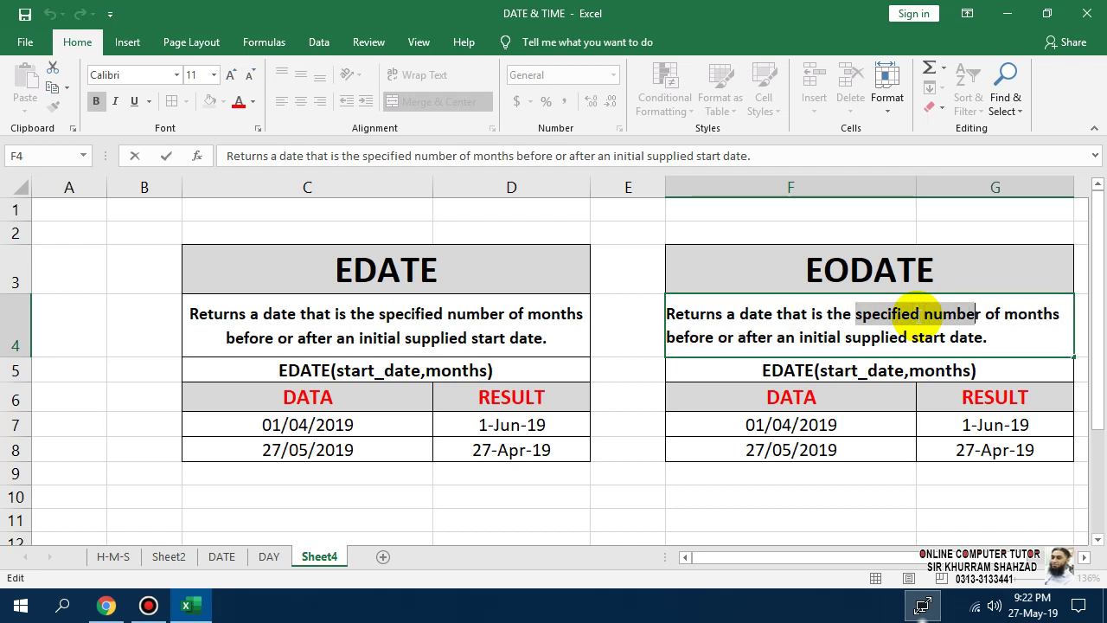
pyautogui.write('last day')
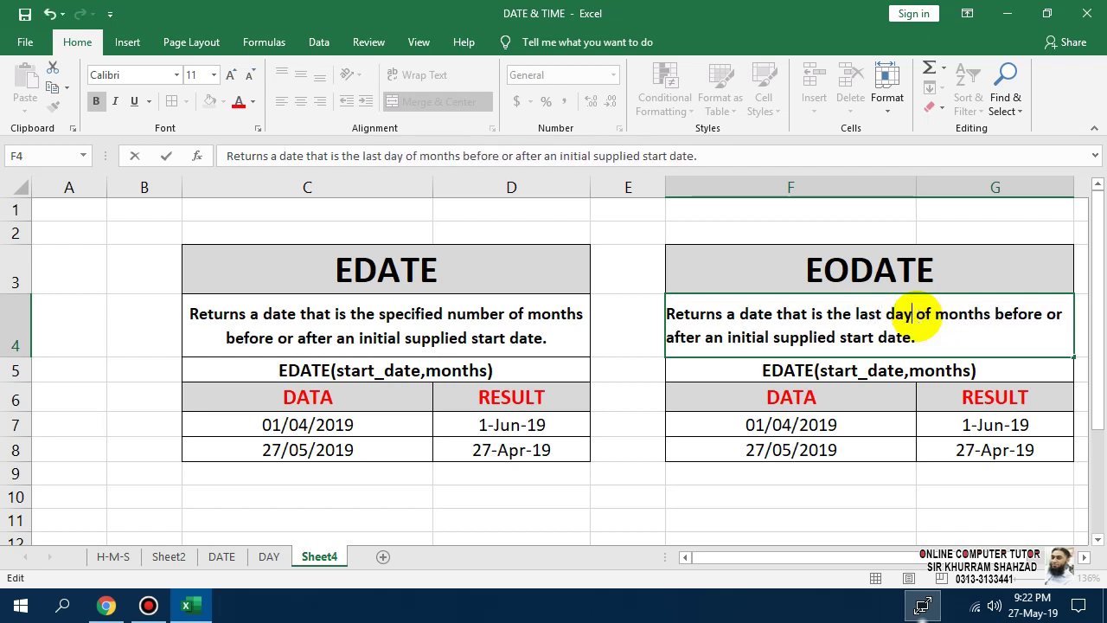
pyautogui.write(' of the')
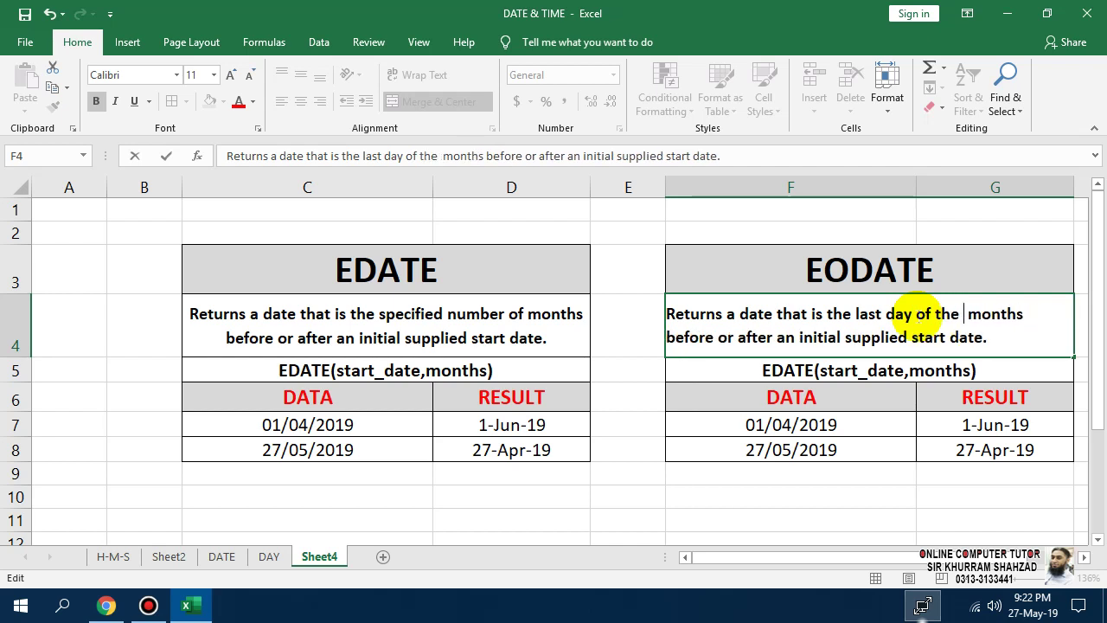
pyautogui.press('BackSpace')
pyautogui.press('Right')
pyautogui.press('Right')
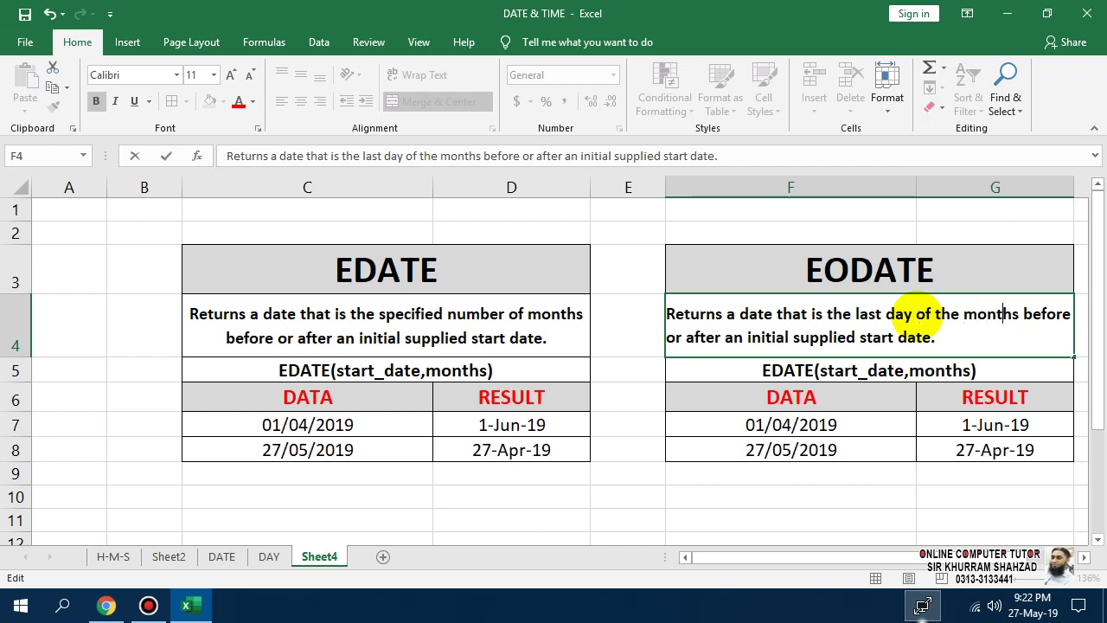
# End the F4 description with "which is specified number of months before or after an initial supplied start date." and set its font size to 10
pyautogui.hotkey('ctrl', 'shift', 'End')
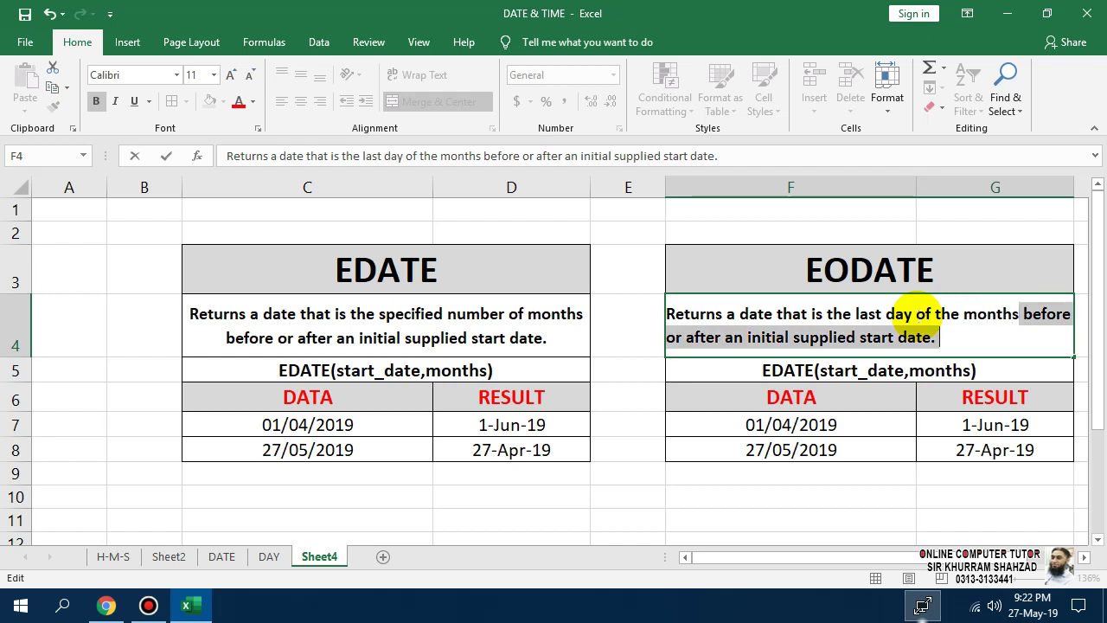
pyautogui.write('which')
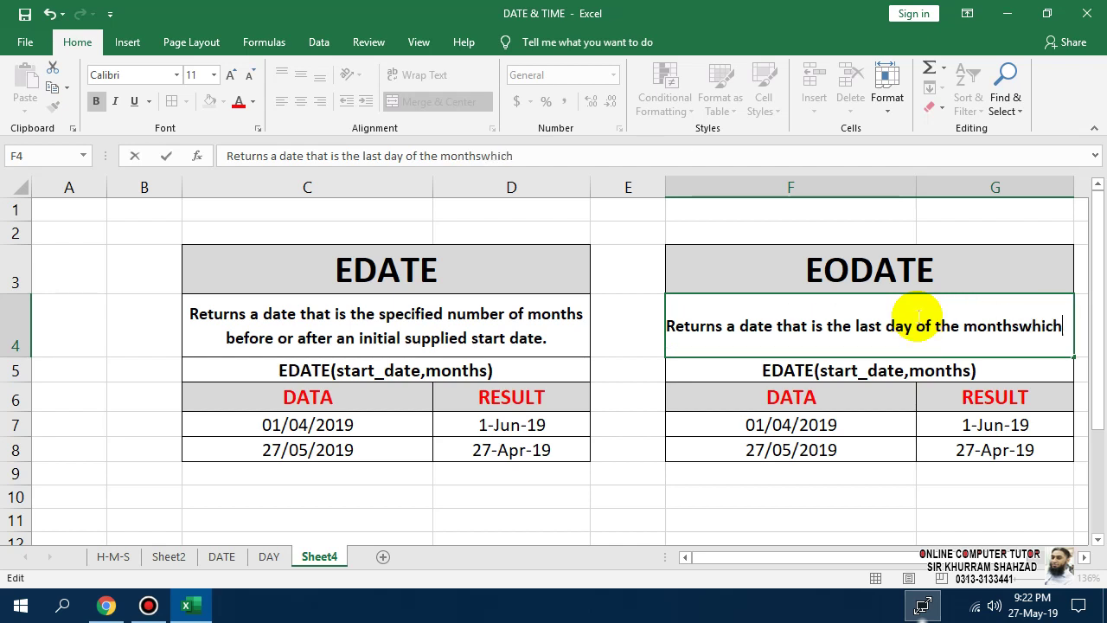
pyautogui.write(' is speci')
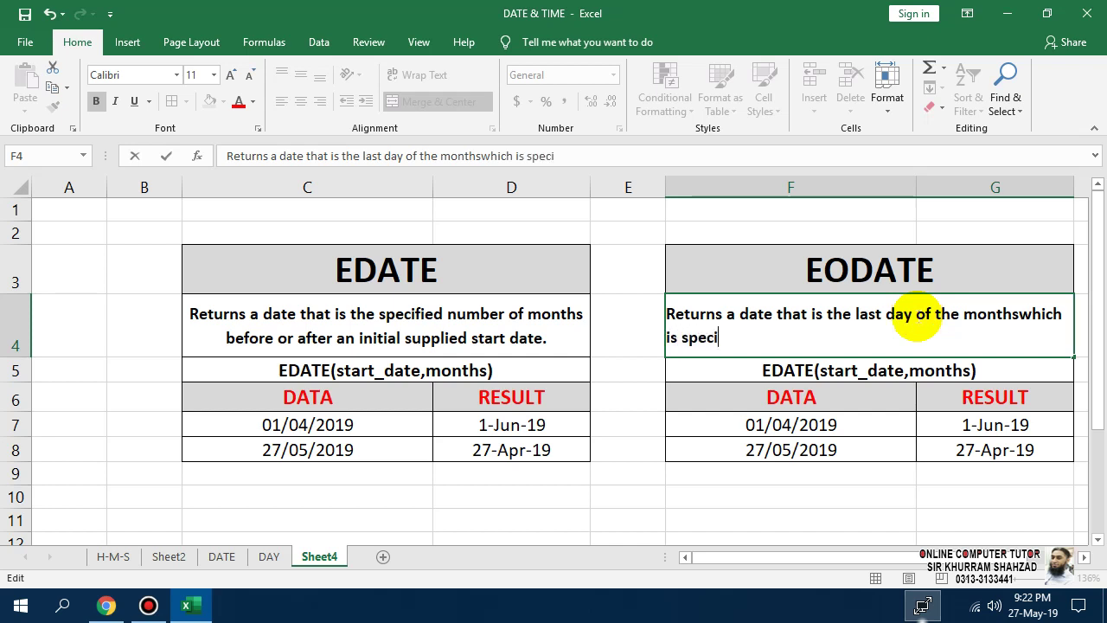
pyautogui.write('fied number ')
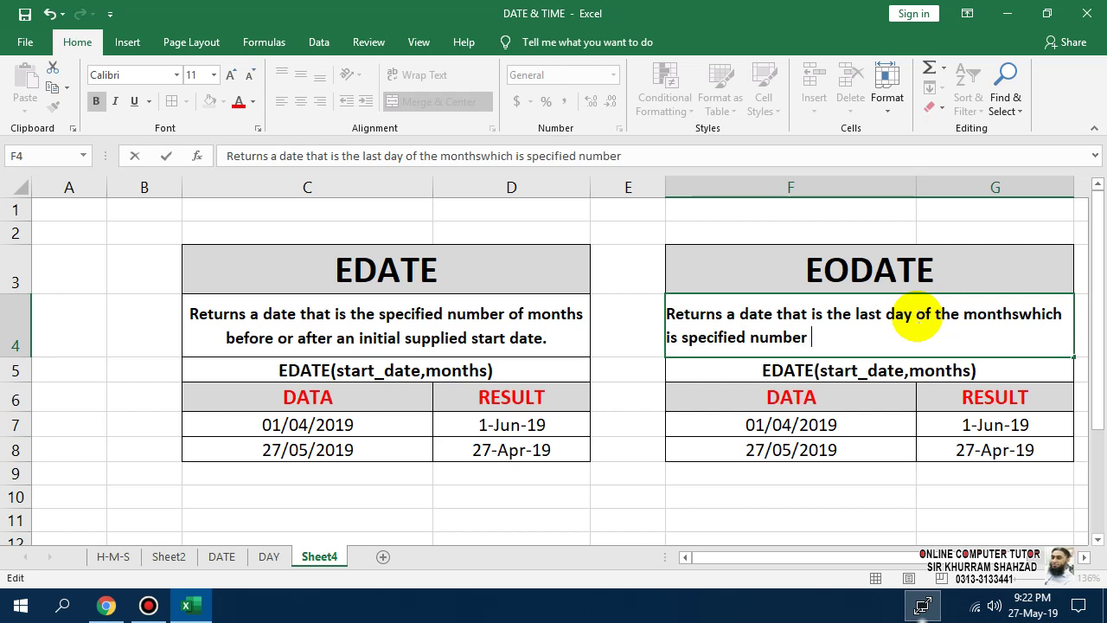
pyautogui.write('of moinths')
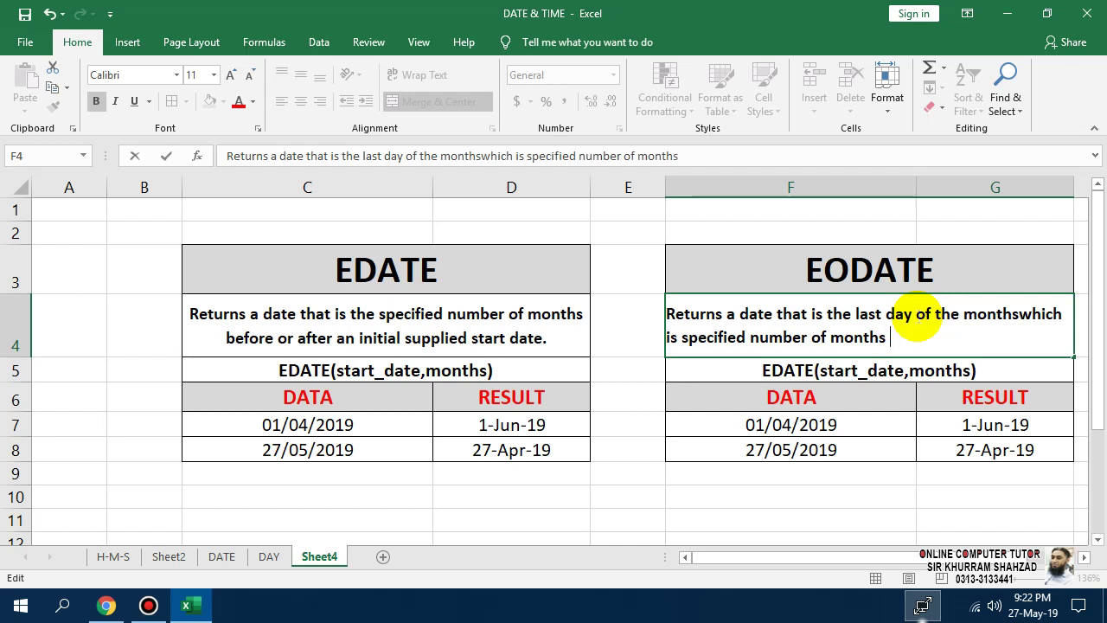
pyautogui.write(' before or after')
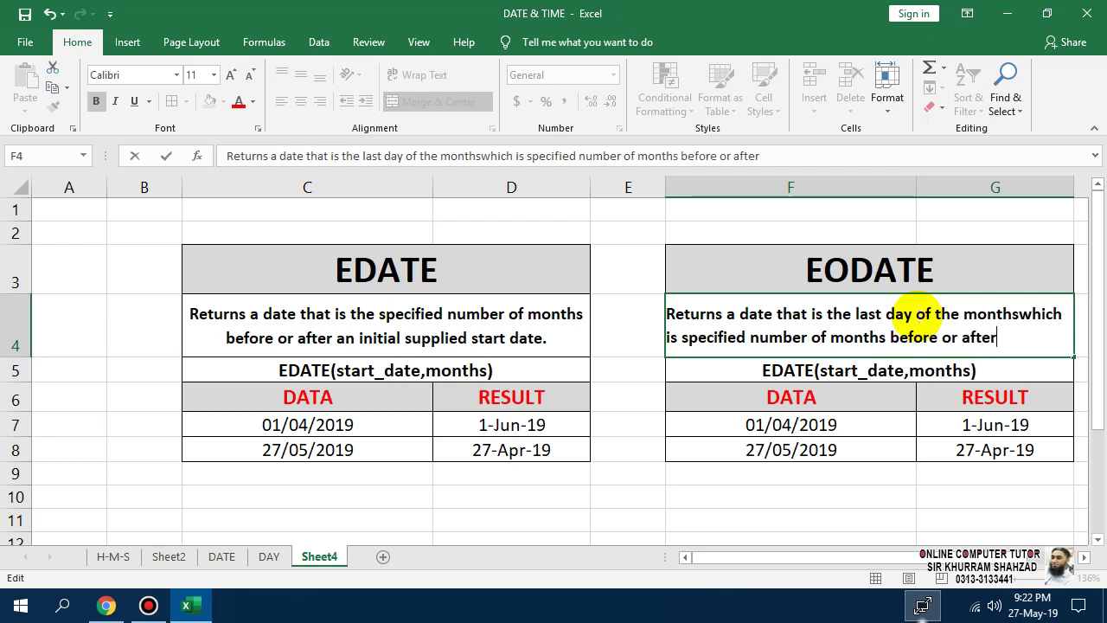
pyautogui.write(' an initial')
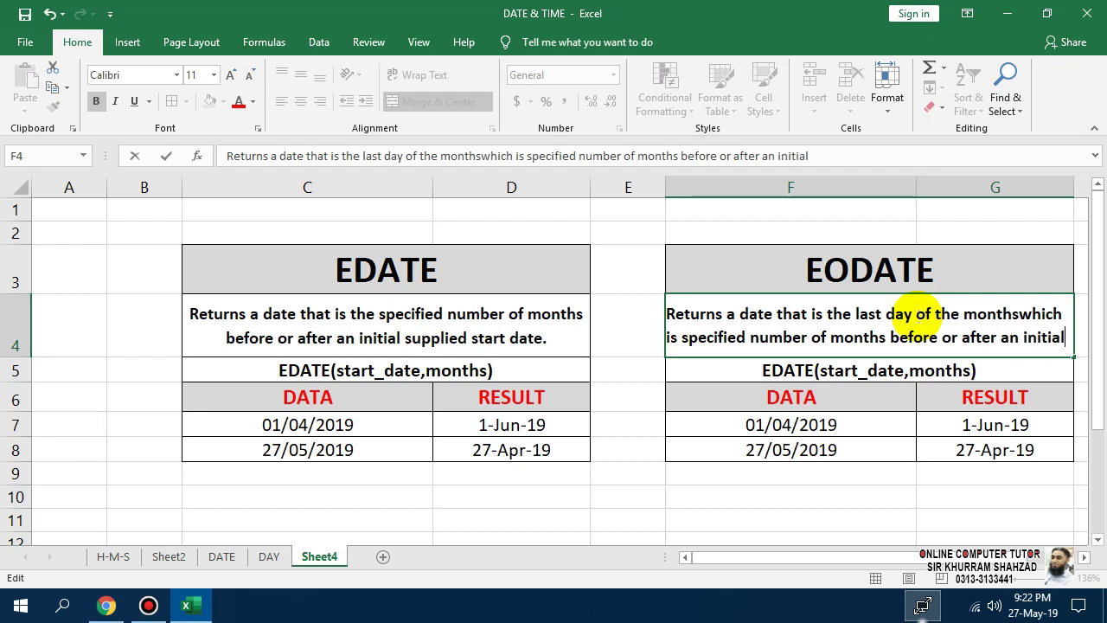
pyautogui.write(' sup')
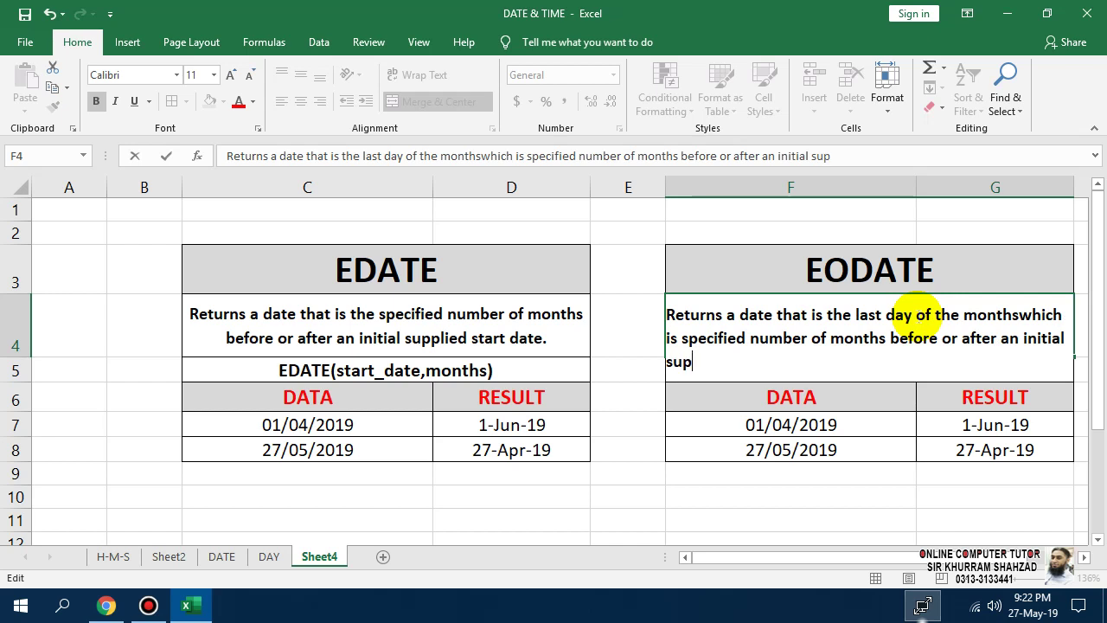
pyautogui.write('plied start date')
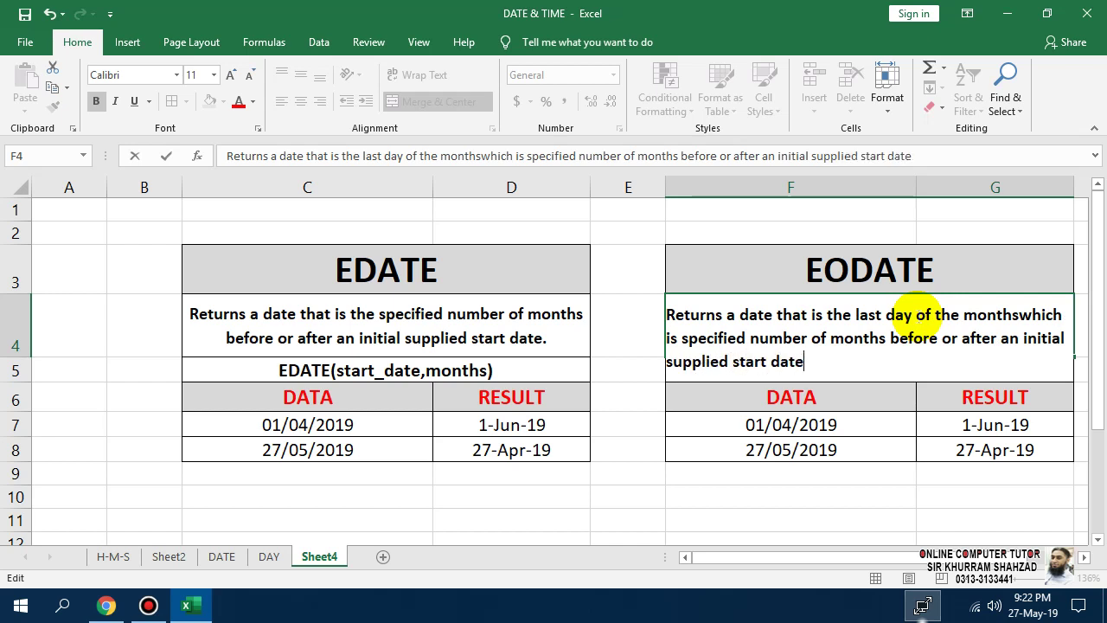
pyautogui.write('.')
pyautogui.press('Return')
pyautogui.click(939, 324)
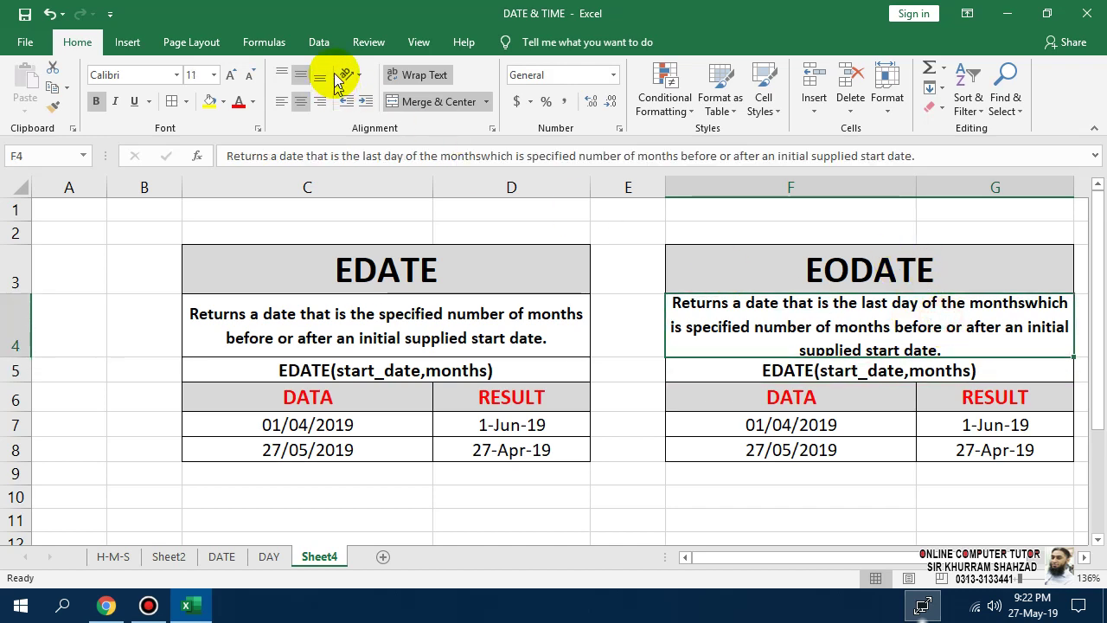
pyautogui.click(249, 76)
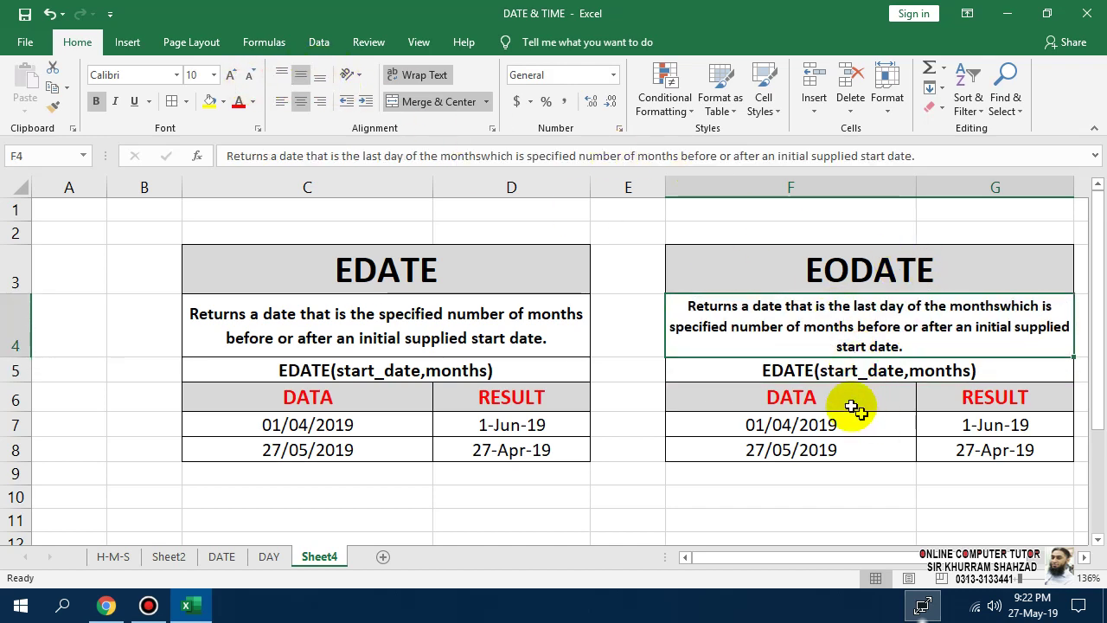
# Change the syntax line in F5 to EODATE(start_date,months)
pyautogui.doubleClick(789, 370)
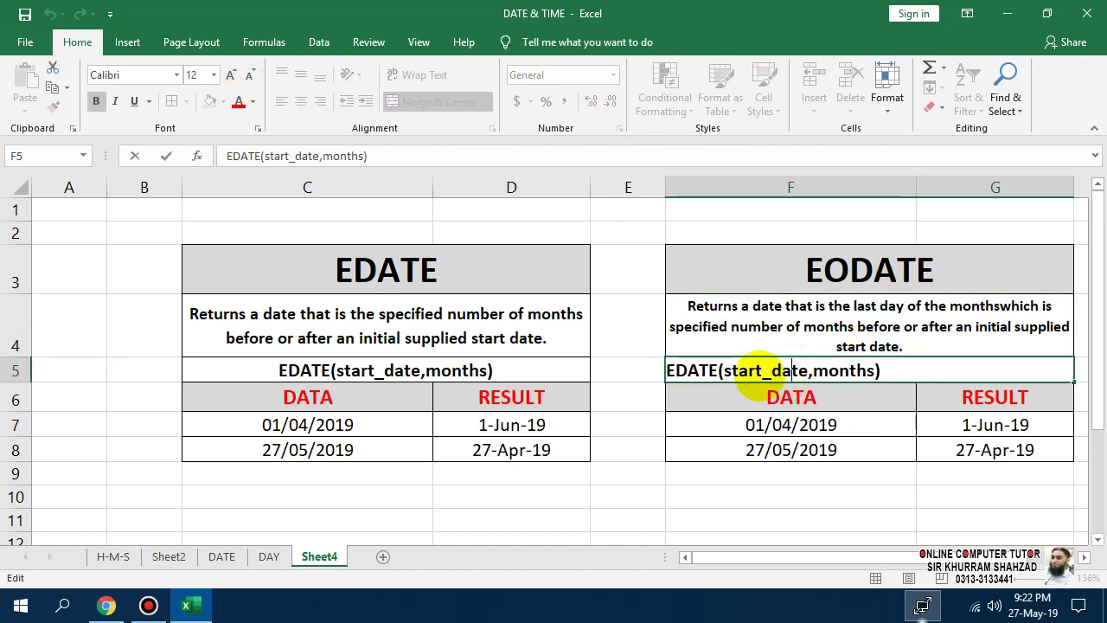
pyautogui.click(674, 369)
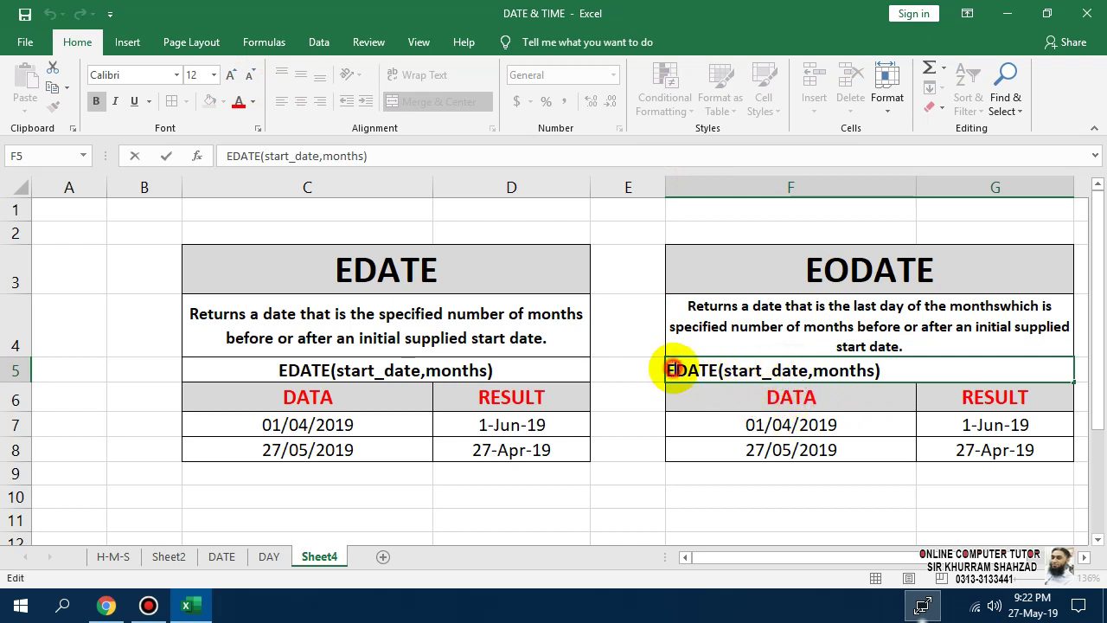
pyautogui.write('O')
pyautogui.press('Up')
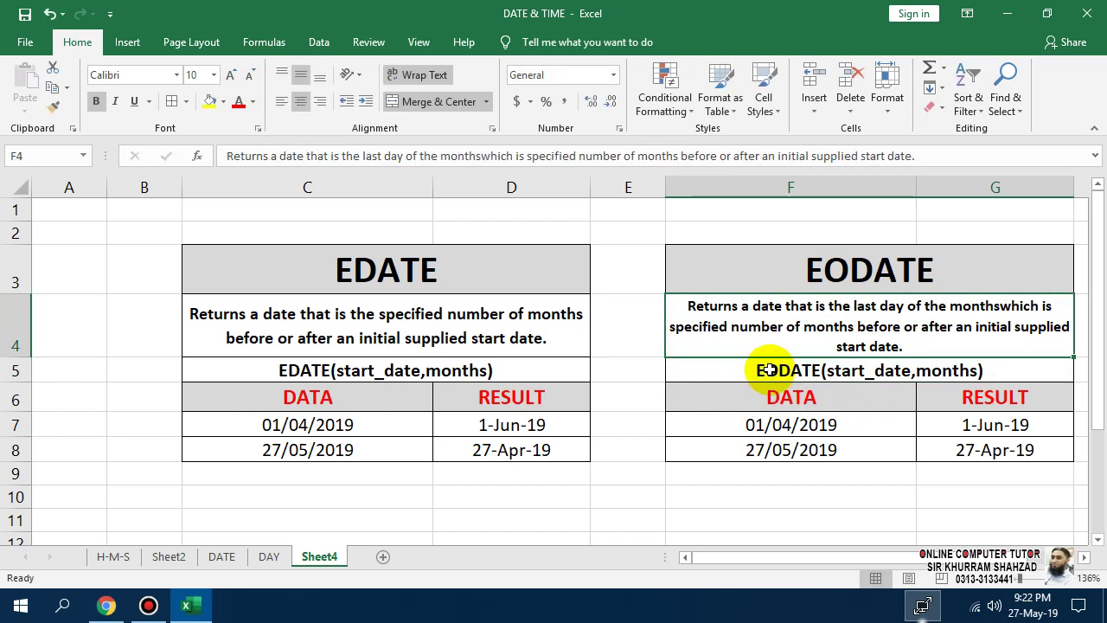
pyautogui.press('Down')
# Clear the copied EDATE formulas from the result cells G7:G8
pyautogui.click(1043, 425)
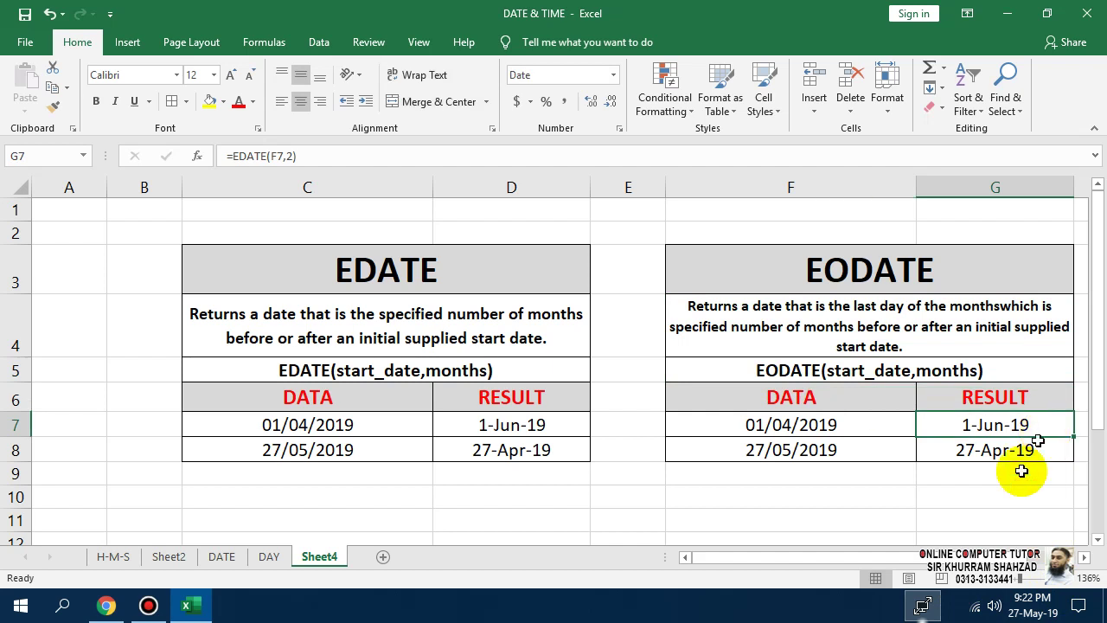
pyautogui.click(1084, 557)
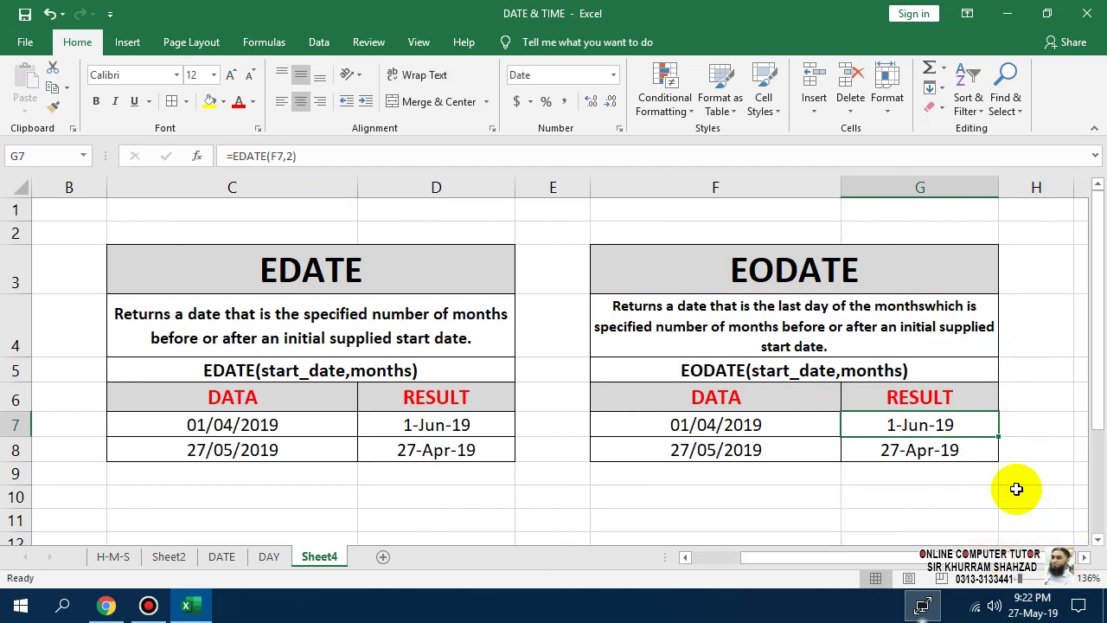
pyautogui.hotkey('shift', 'Down')
pyautogui.hotkey('shift', 'Down')
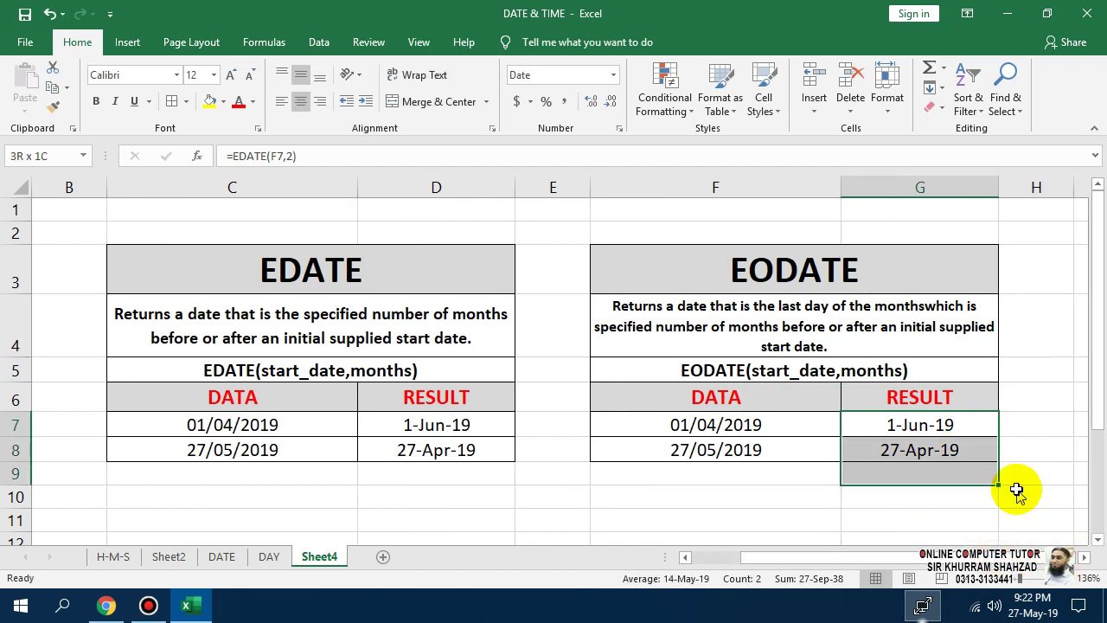
pyautogui.hotkey('shift', 'Up')
pyautogui.hotkey('ctrl', 'c')
pyautogui.press('Delete')
pyautogui.hotkey('shift', 'Up')
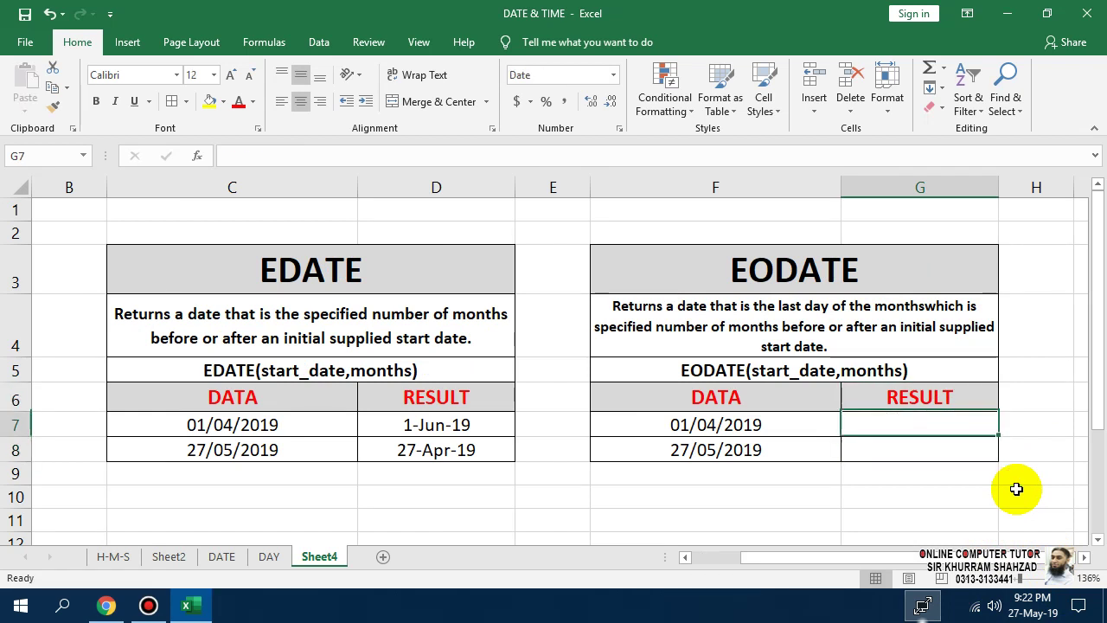
# Enter the formula =EOMONTH(F7,1) in G7
pyautogui.write('=eo')
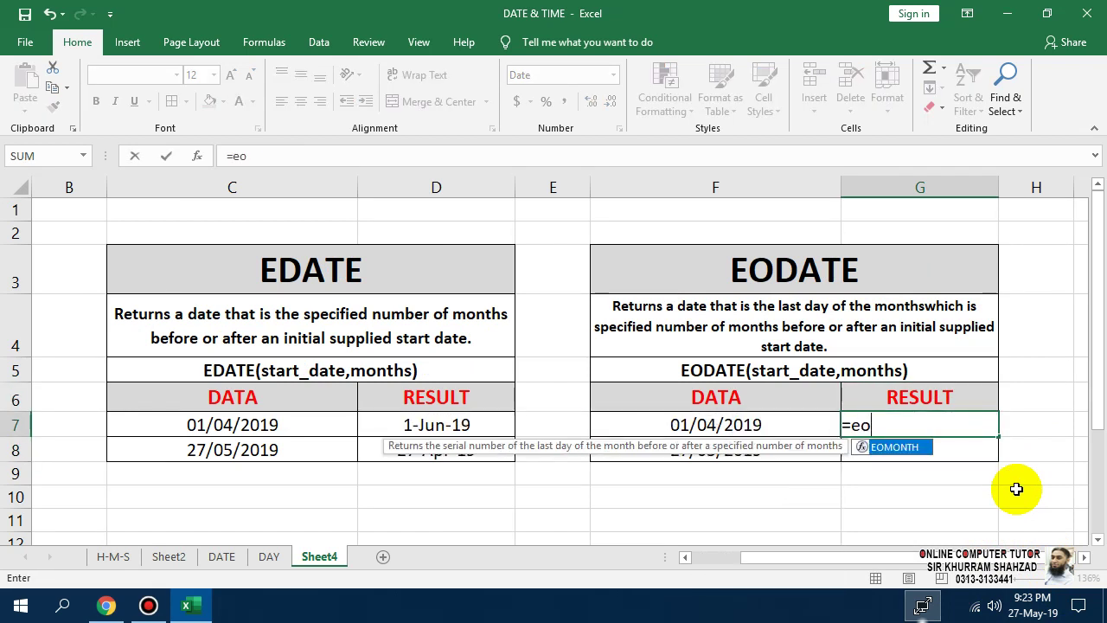
pyautogui.press('Tab')
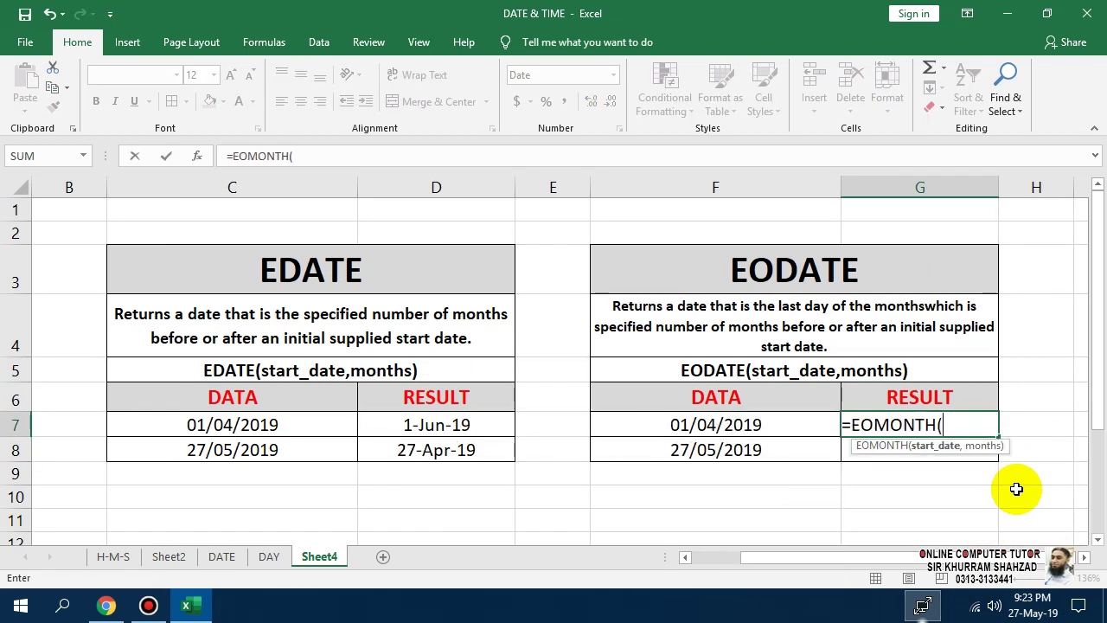
pyautogui.press('Left')
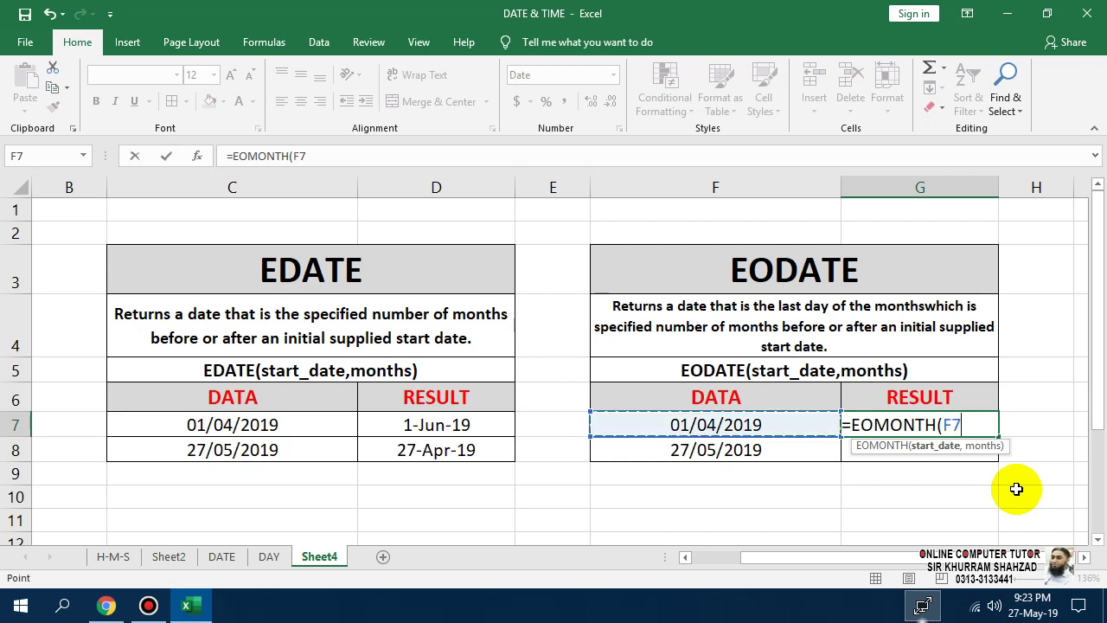
pyautogui.write(',1)')
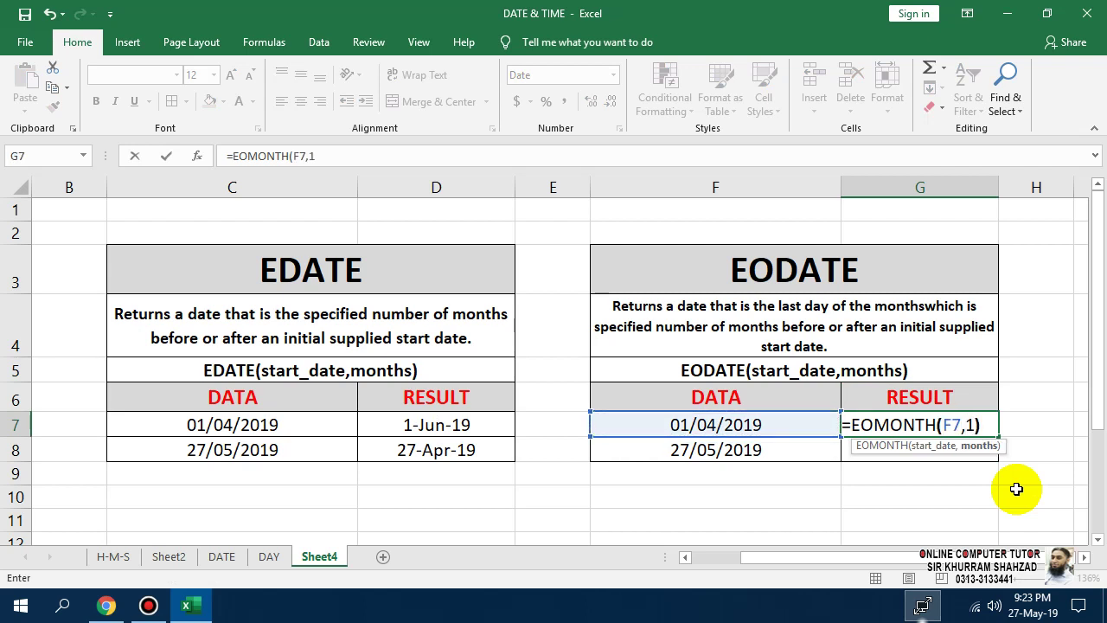
pyautogui.press('Return')
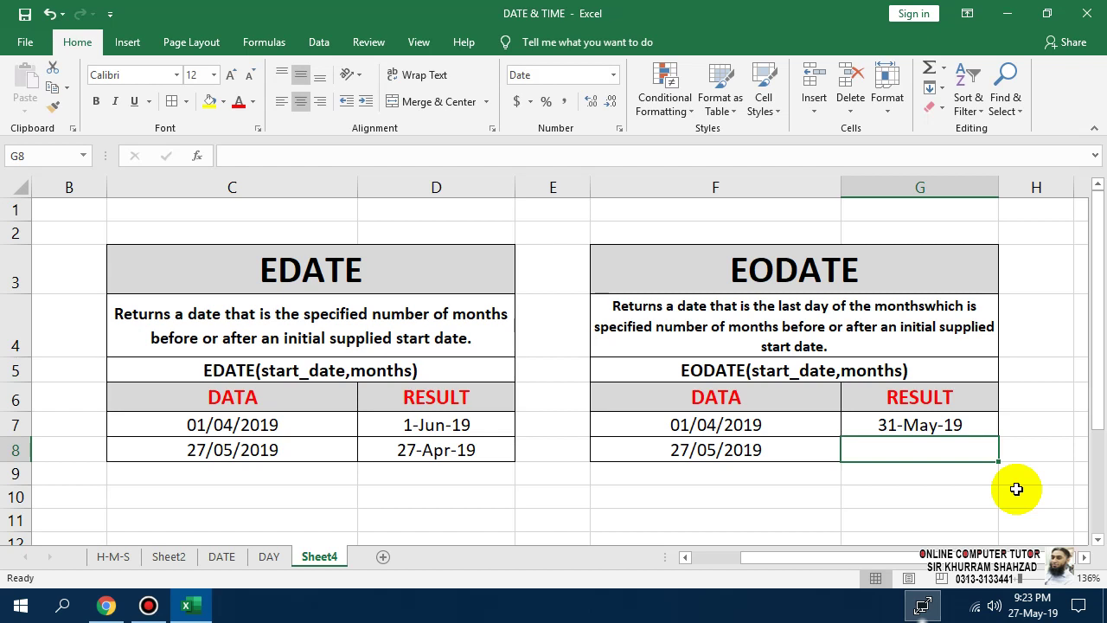
# Change the months argument of the EOMONTH formula in G7 to 0
pyautogui.press('Up')
pyautogui.press('F2')
pyautogui.press('Left')
pyautogui.press('BackSpace')
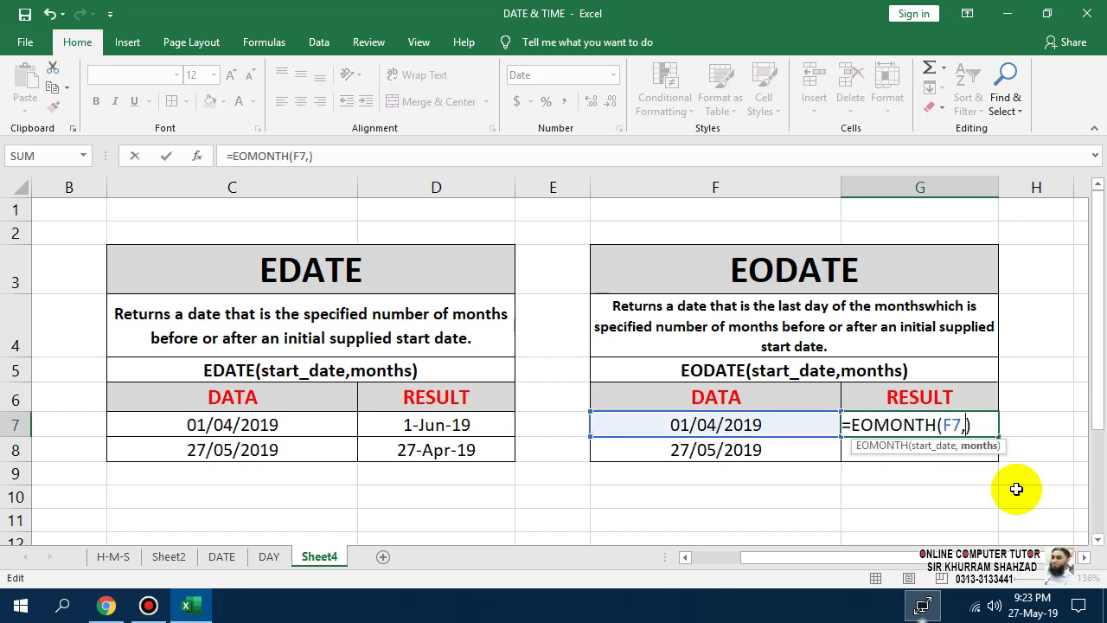
pyautogui.write('0')
pyautogui.press('Return')
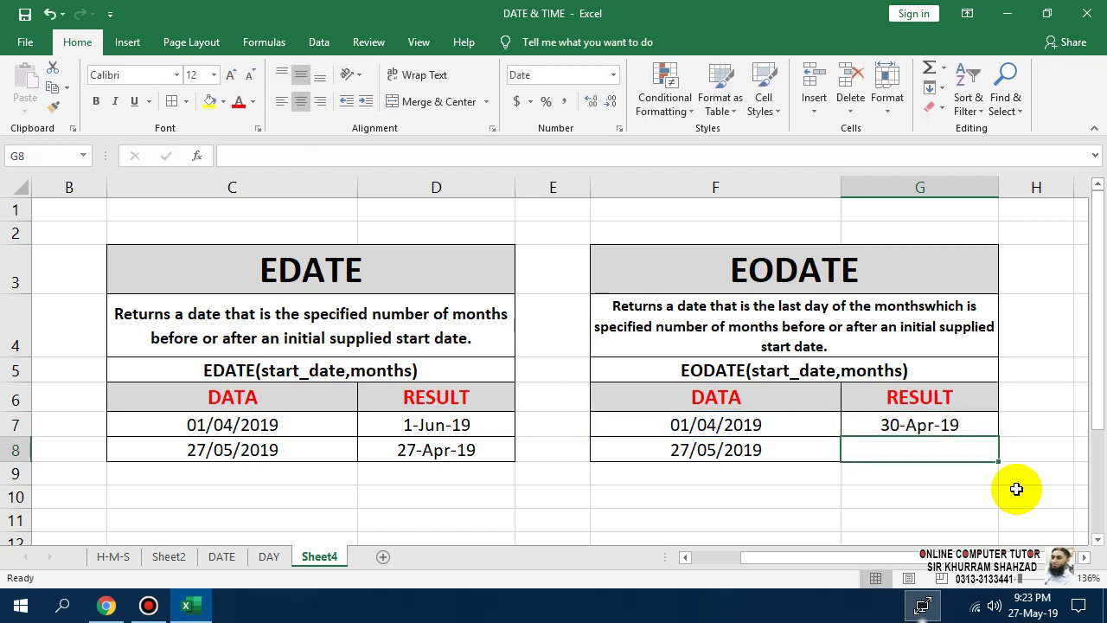
pyautogui.press('Up')
pyautogui.press('Left')
pyautogui.press('Right')
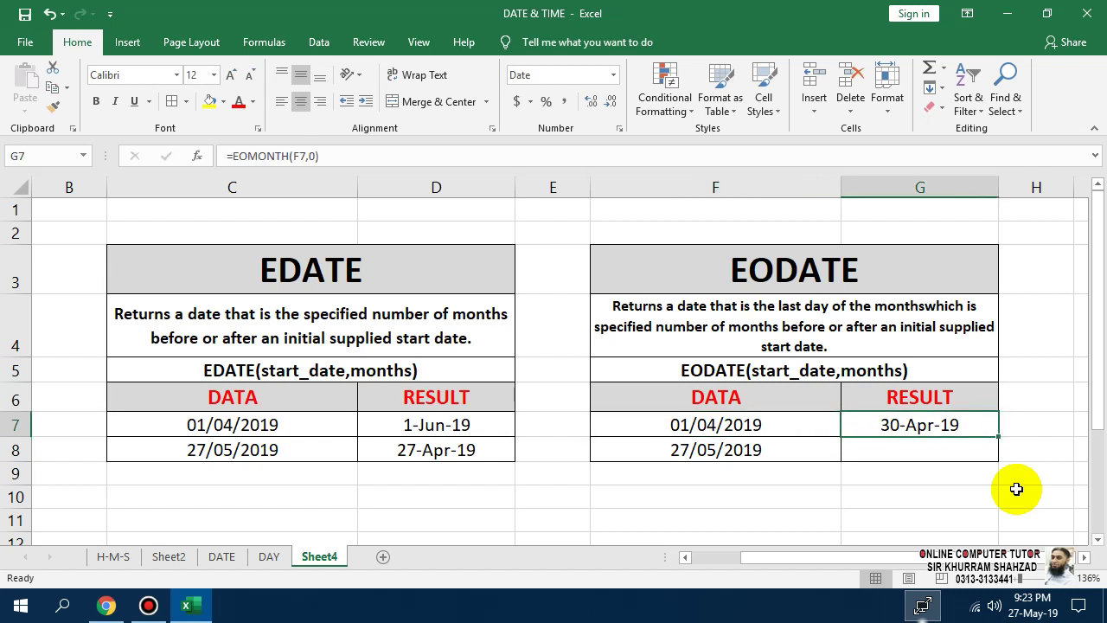
# Fill the EOMONTH formula from G7 down to G8 and set the months argument in G8 to 2
pyautogui.moveTo(999, 437)
pyautogui.mouseDown()
pyautogui.moveTo(1011, 453)
pyautogui.moveTo(1001, 458)
pyautogui.mouseUp()
pyautogui.click(989, 452)
pyautogui.doubleClick(987, 452)
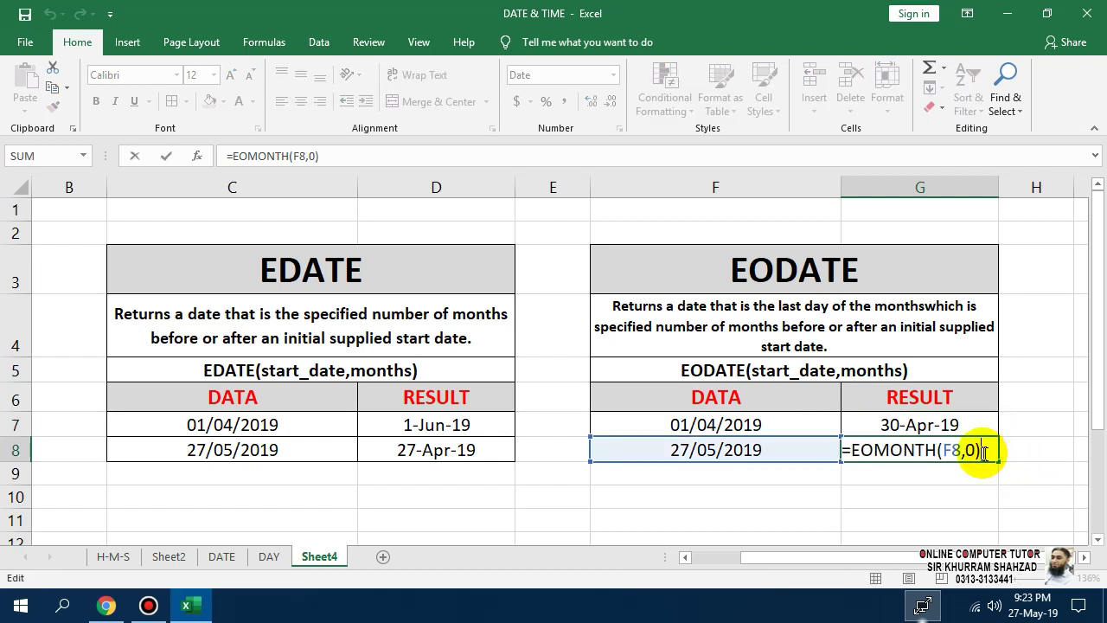
pyautogui.press('BackSpace')
pyautogui.write('2')
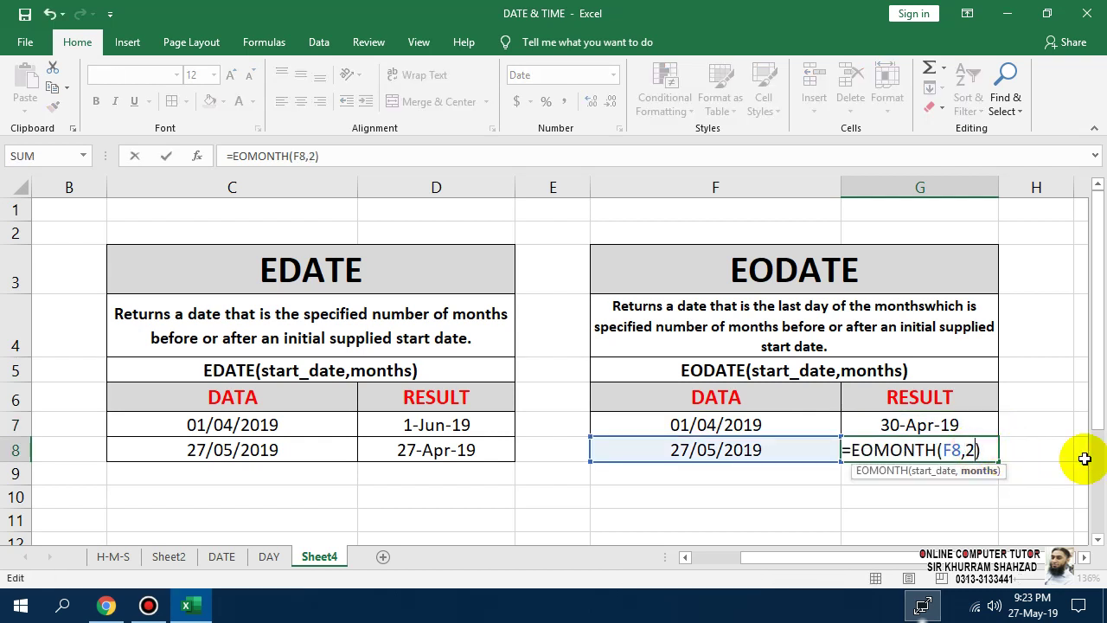
pyautogui.press('Return')
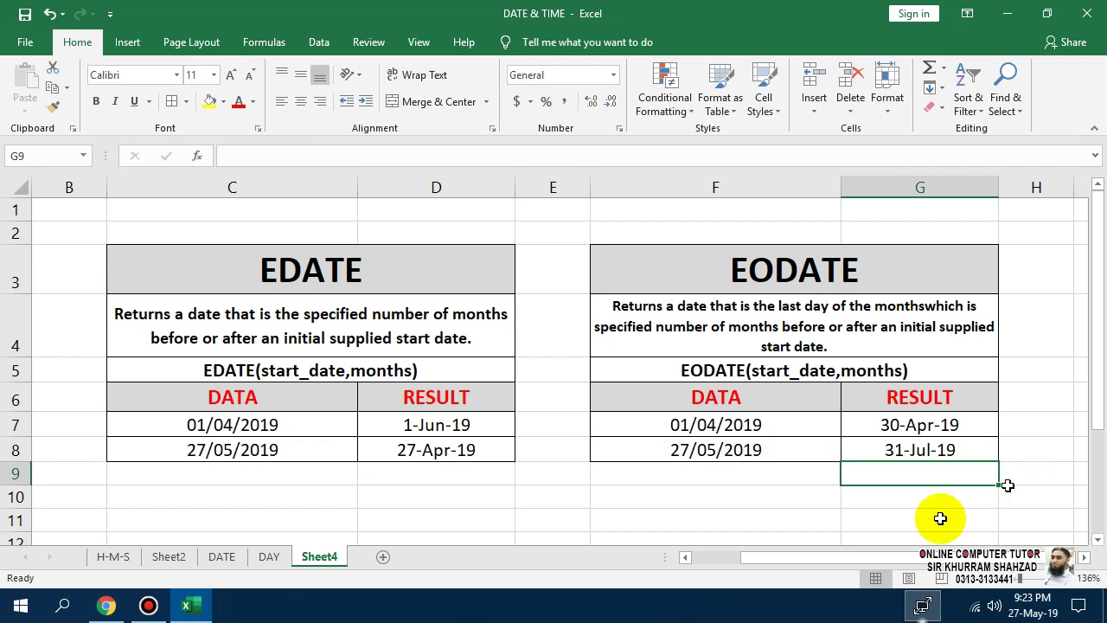
pyautogui.click(813, 489)
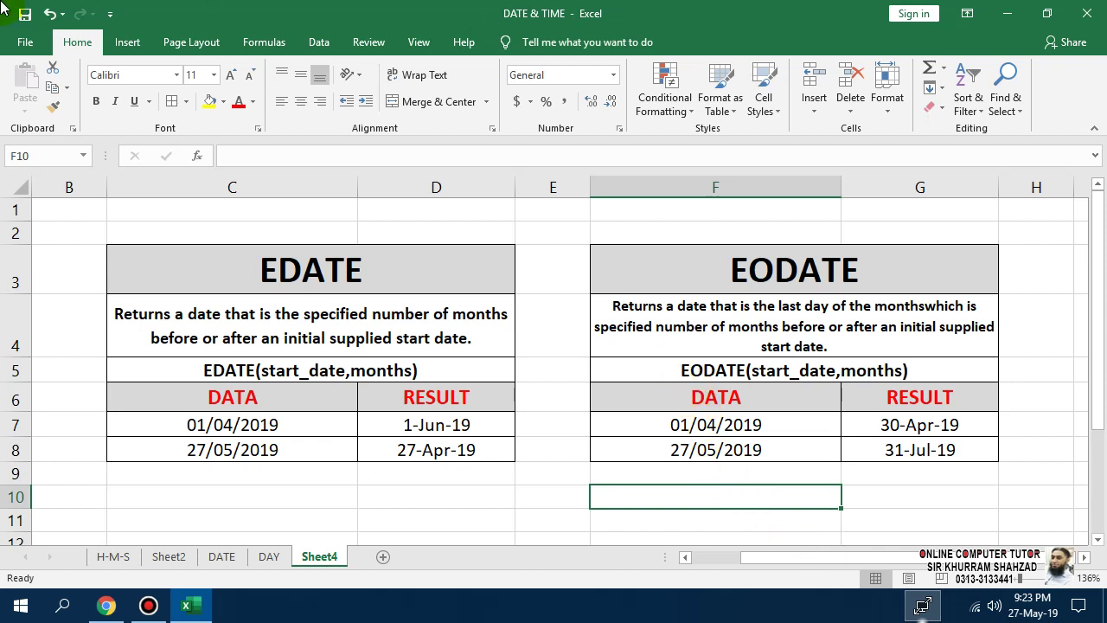
pyautogui.click(555, 353)
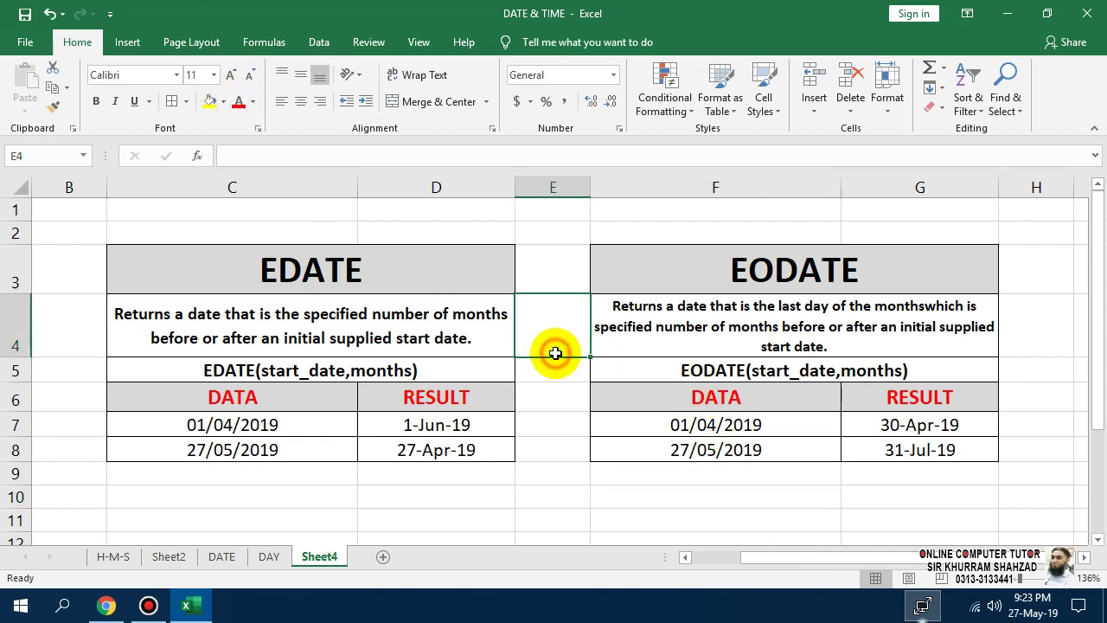